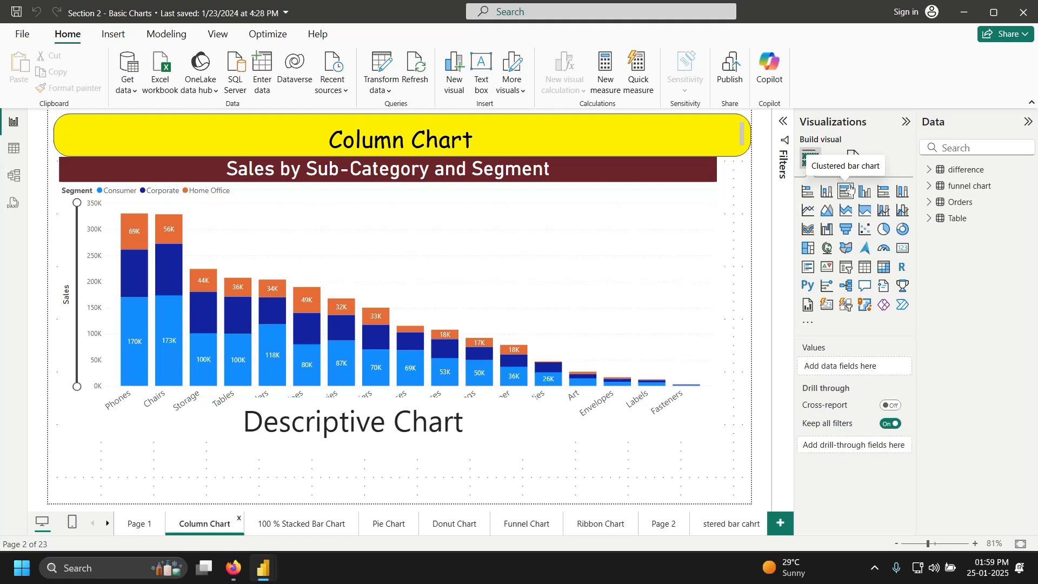
Step: Change the Sales by Sub-Category and Segment column chart to clustered bars, undoing a stray empty visual
click(846, 191)
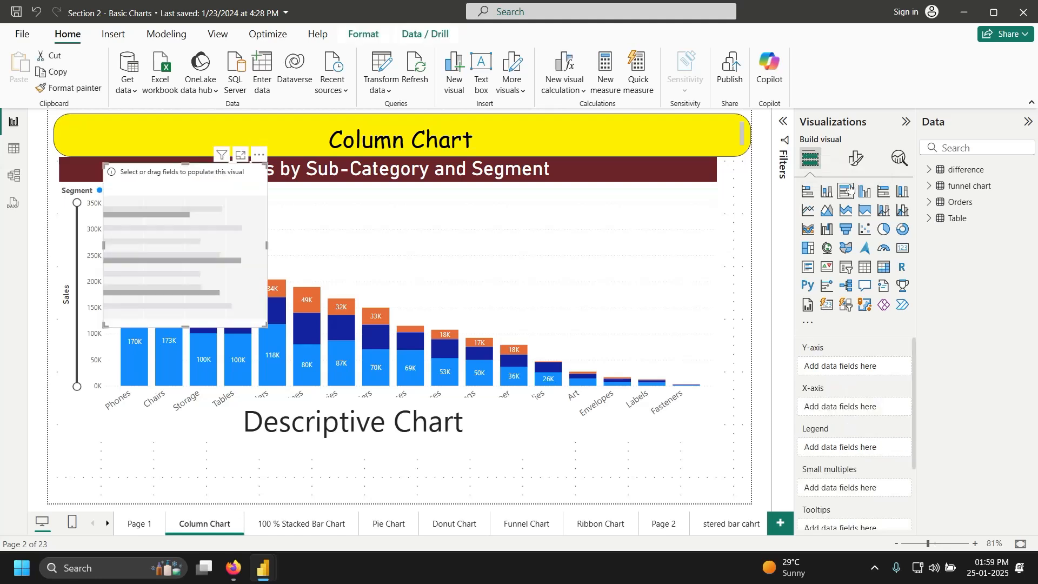
key(ctrl+z)
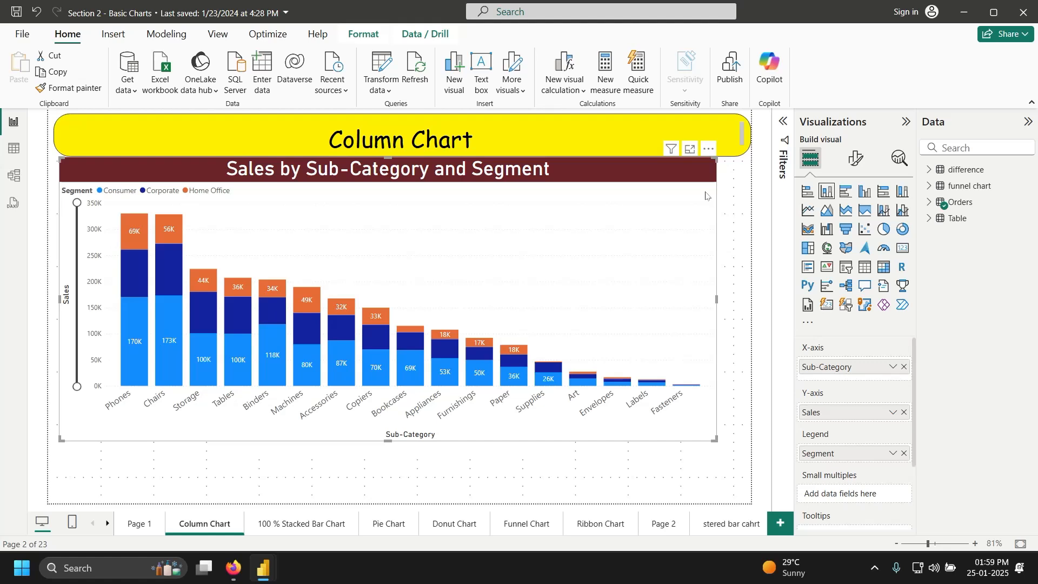
click(847, 191)
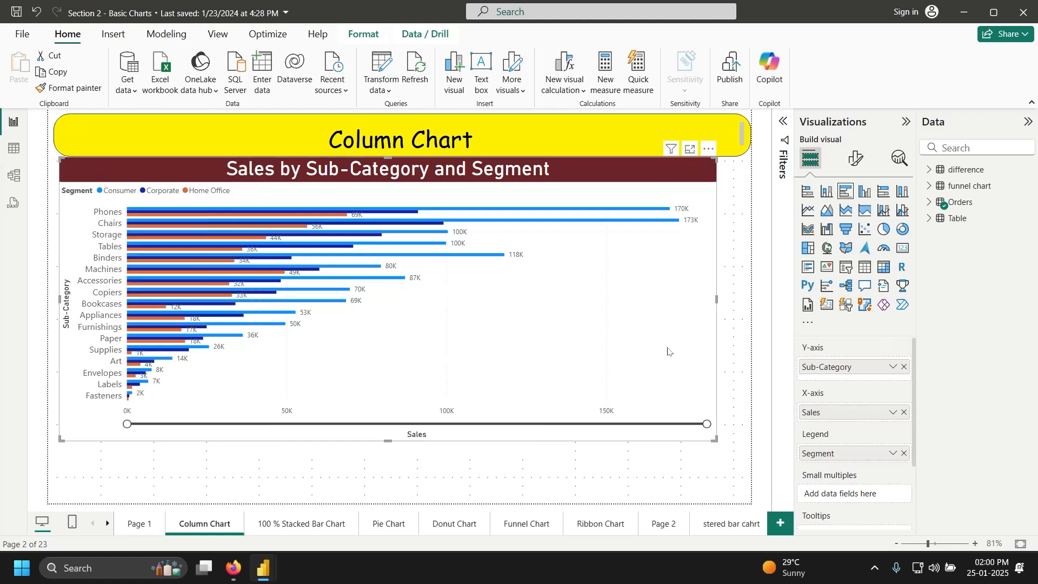
Step: Replace Sub-Category with Orders' Region on the bar chart's axis and enlarge the chart
click(904, 367)
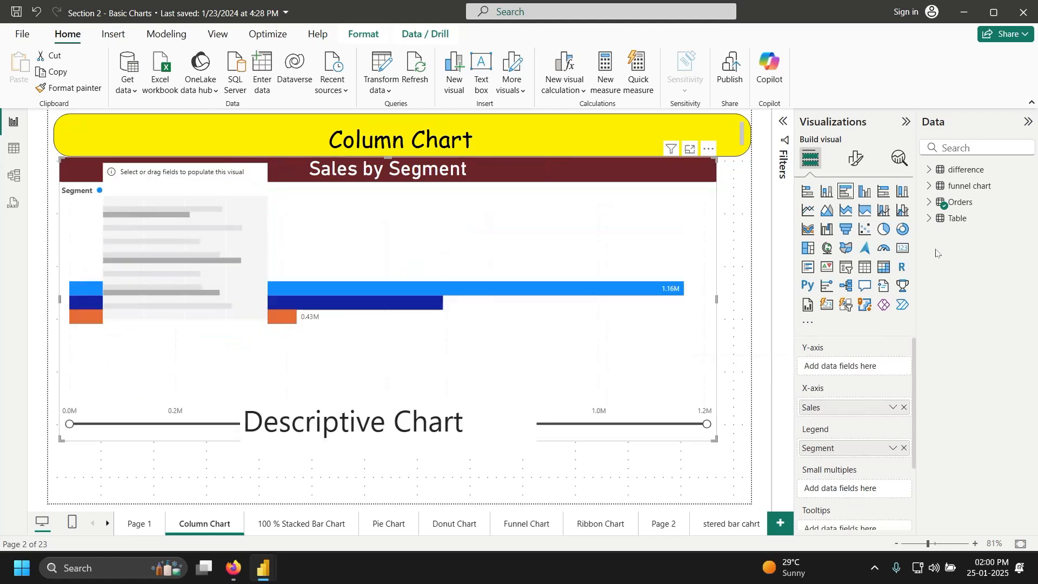
click(930, 203)
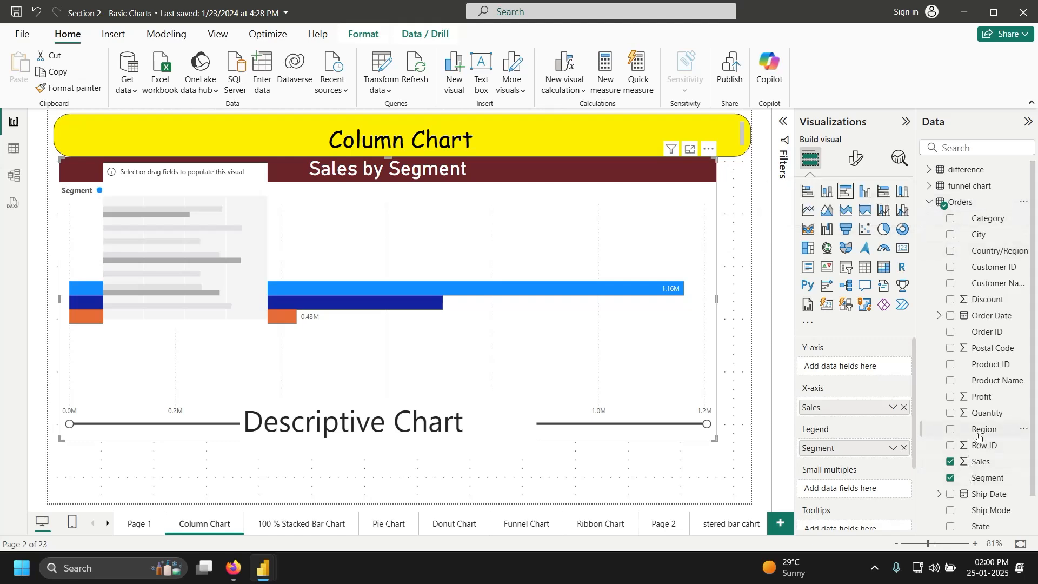
drag(979, 435, 855, 378)
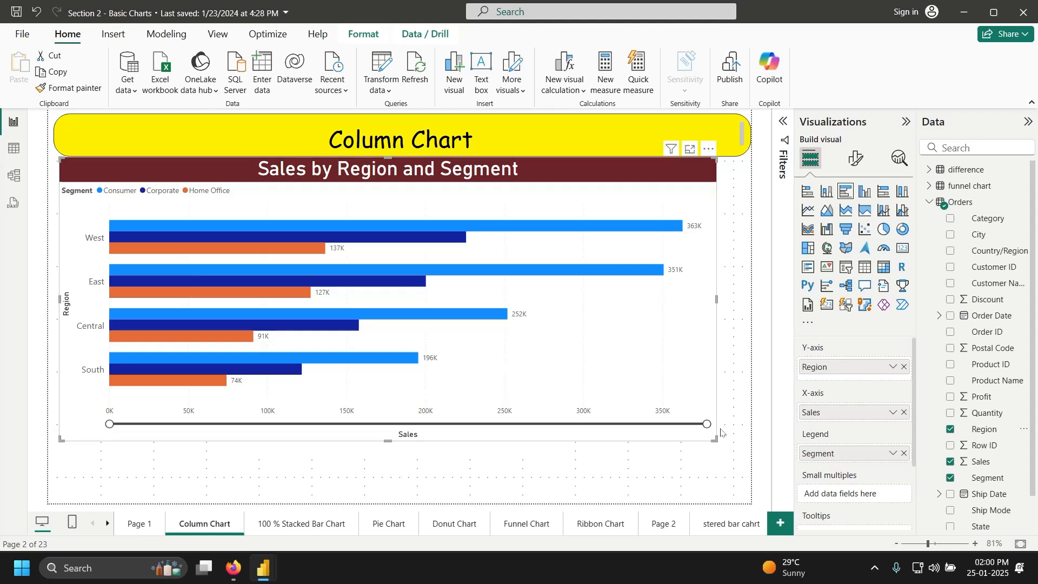
drag(717, 441, 733, 489)
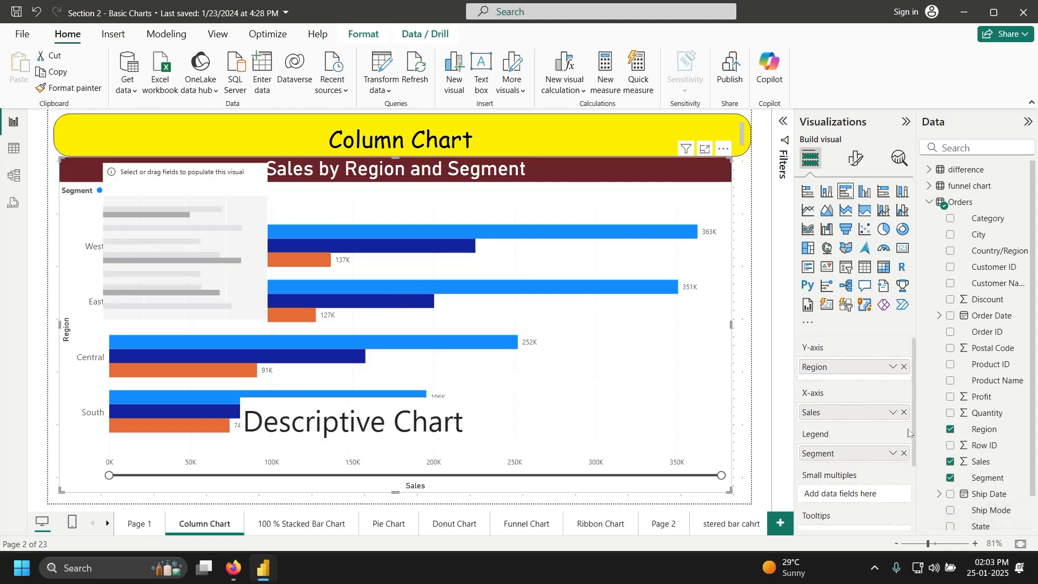
Step: Add Ship Mode to the bar chart's Tooltips well, summarised as Count
scroll(918, 448, down, 2)
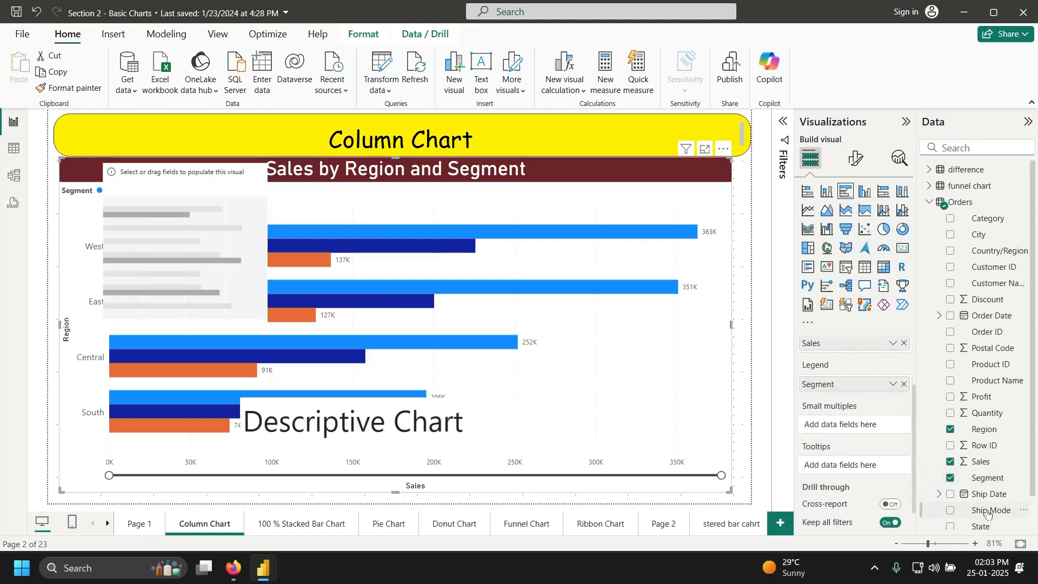
drag(990, 510, 876, 470)
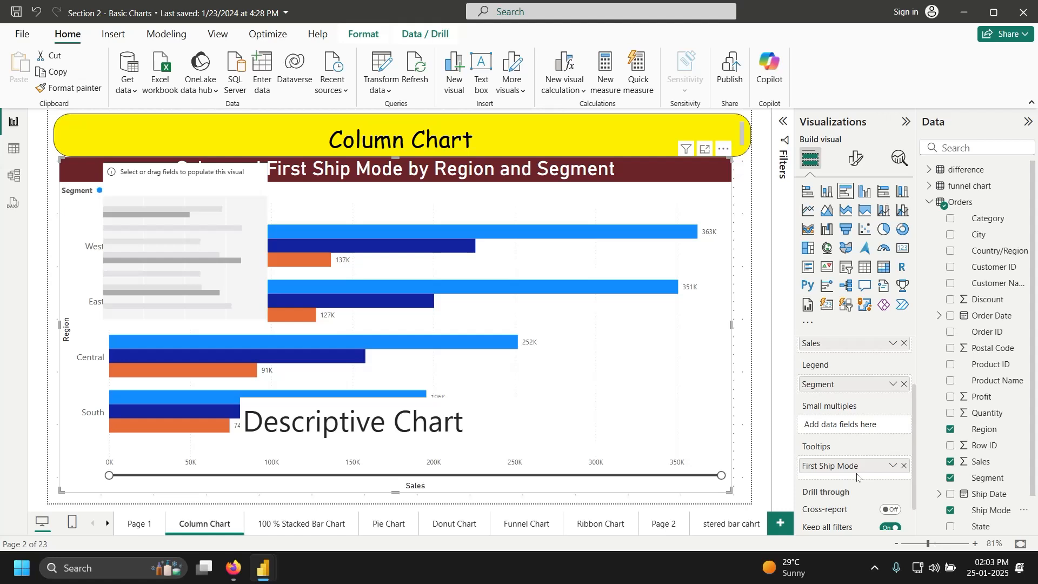
mouse_move(424, 235)
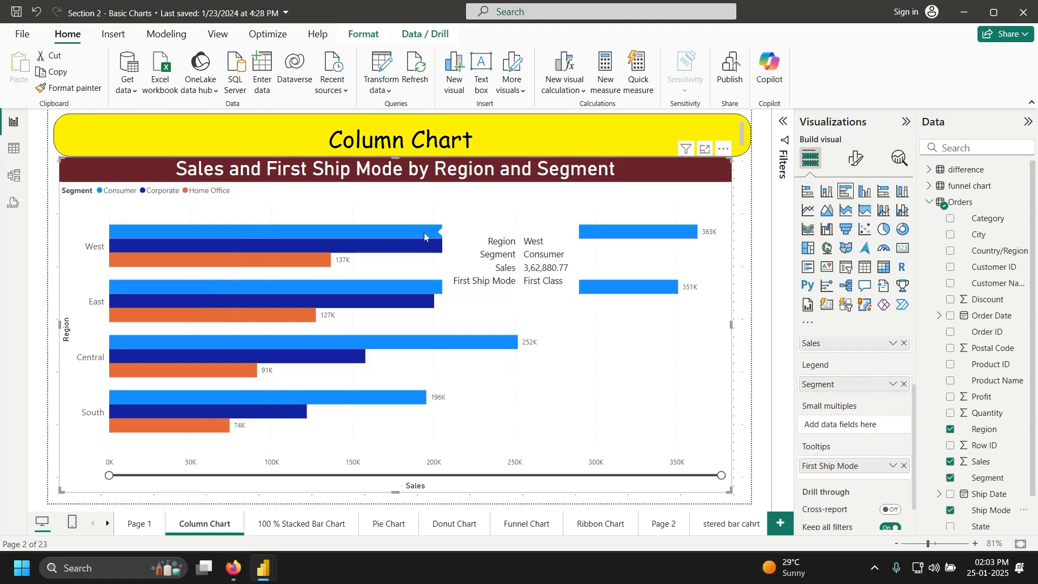
click(891, 467)
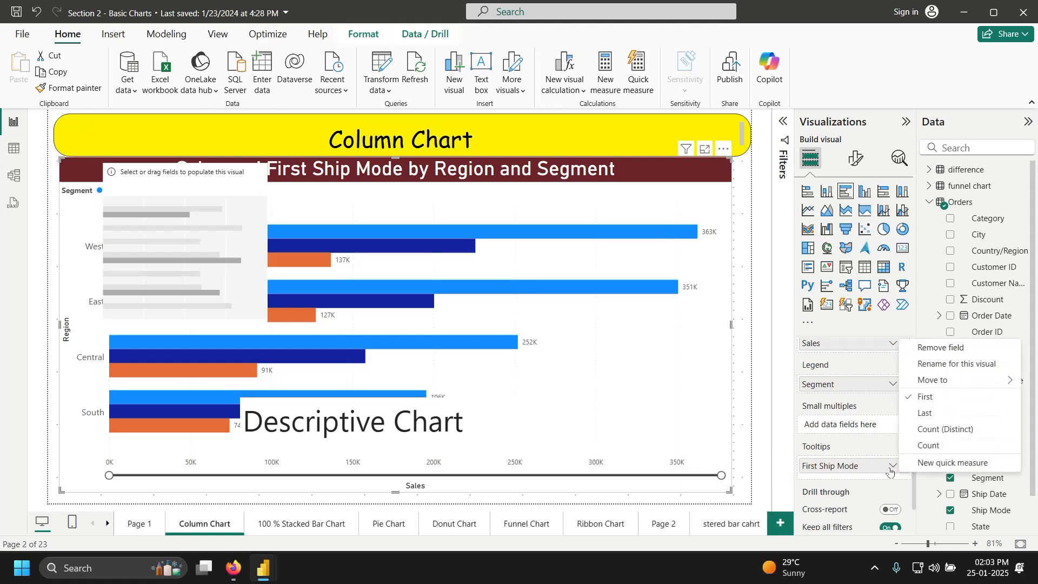
click(943, 436)
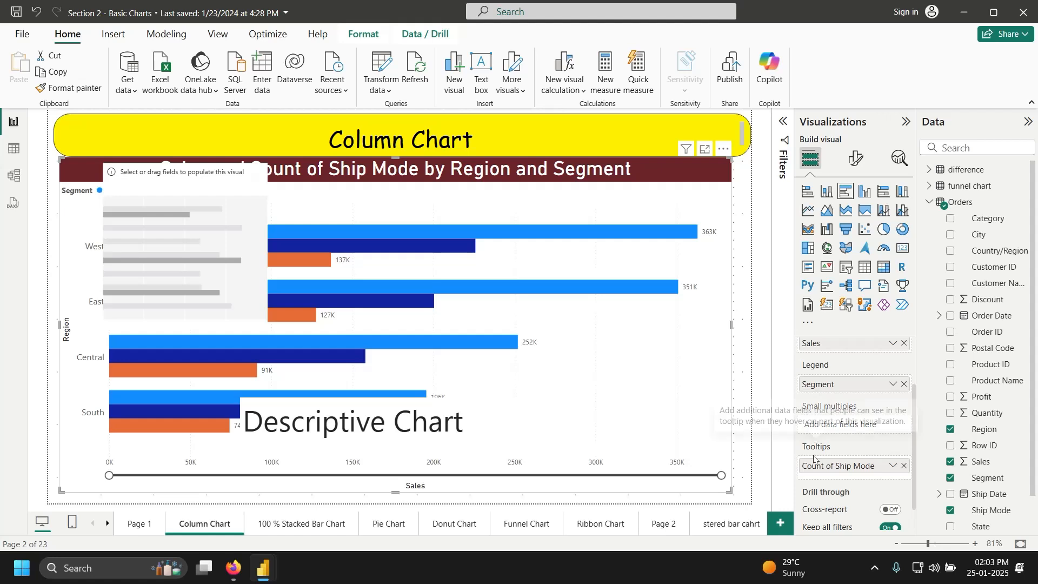
mouse_move(634, 240)
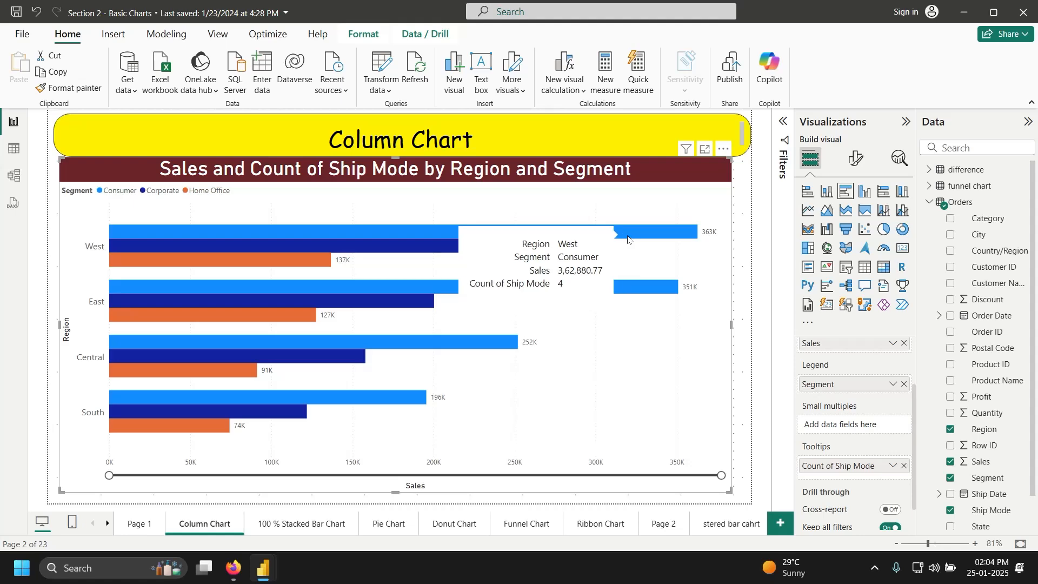
Step: Go to the 100 % Stacked Bar Chart report page
click(312, 525)
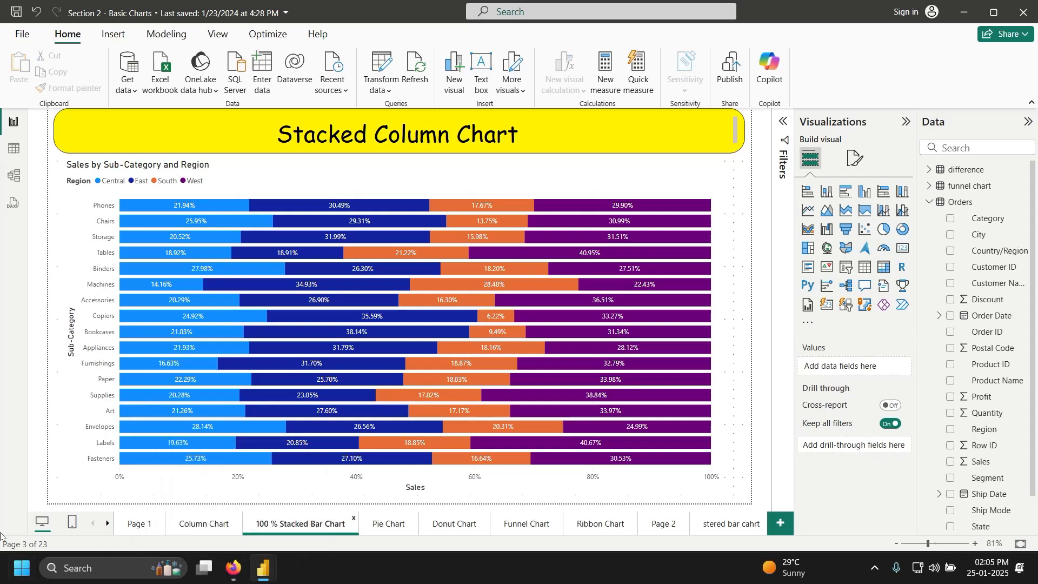
Step: Scroll the page tabs and step through the line and cluster page and Pages 5–8 to Page 9
click(108, 524)
click(108, 524)
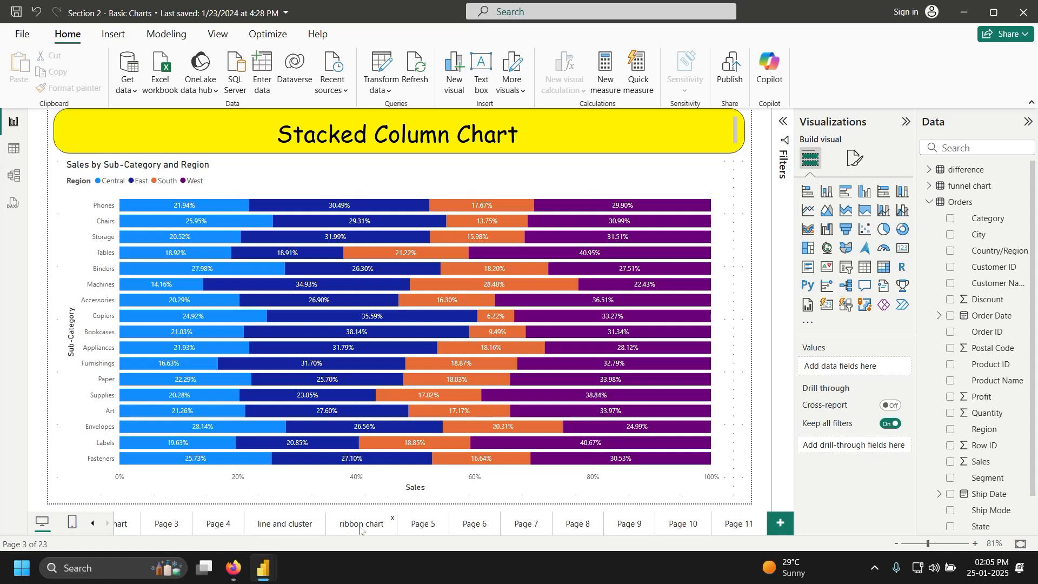
click(305, 524)
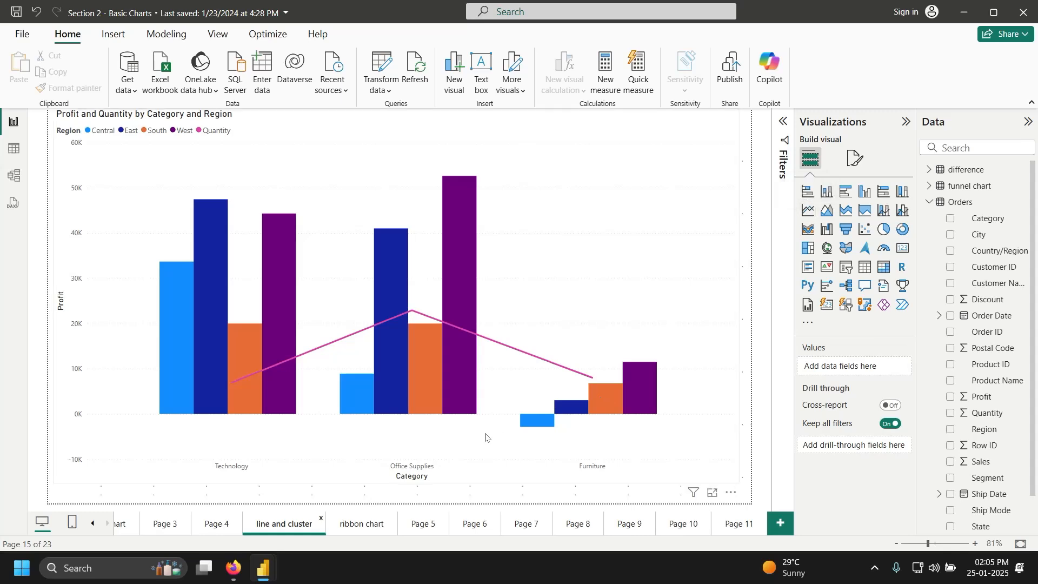
click(423, 523)
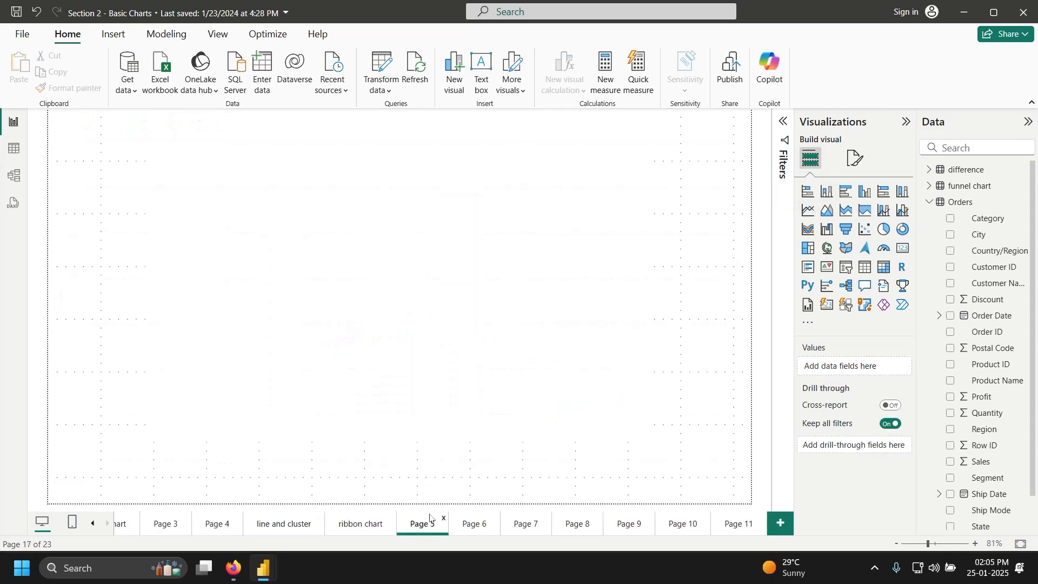
click(476, 523)
click(525, 523)
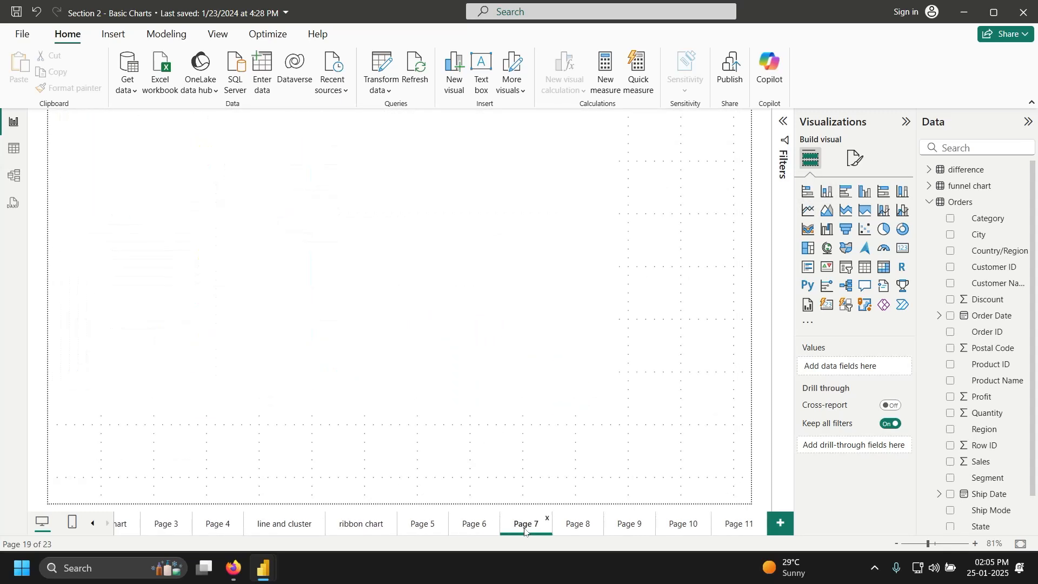
click(578, 523)
click(638, 525)
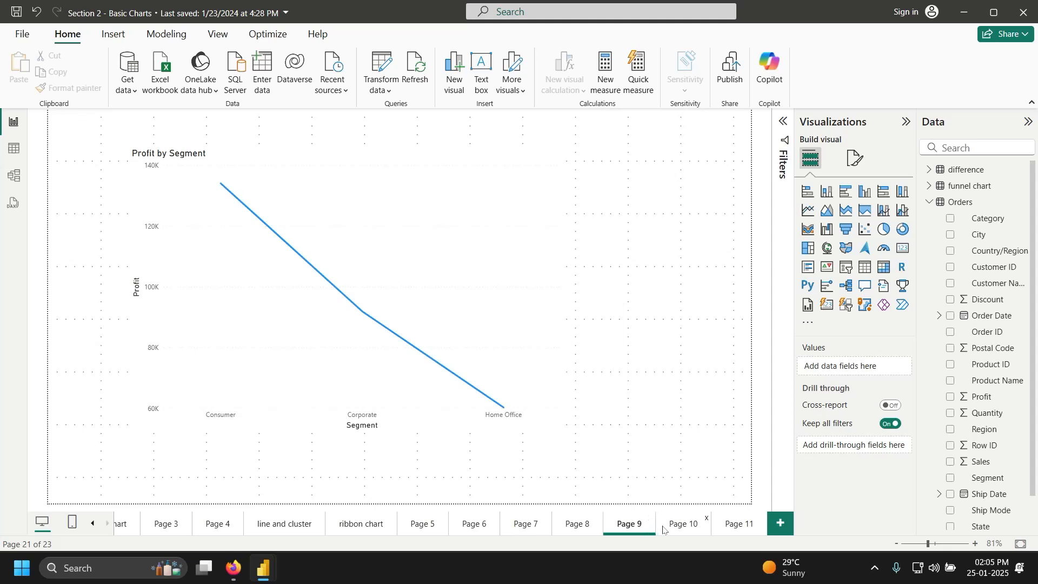
Step: Return from Page 10 to Page 9 and delete its Profit by Segment line chart
click(682, 525)
click(627, 524)
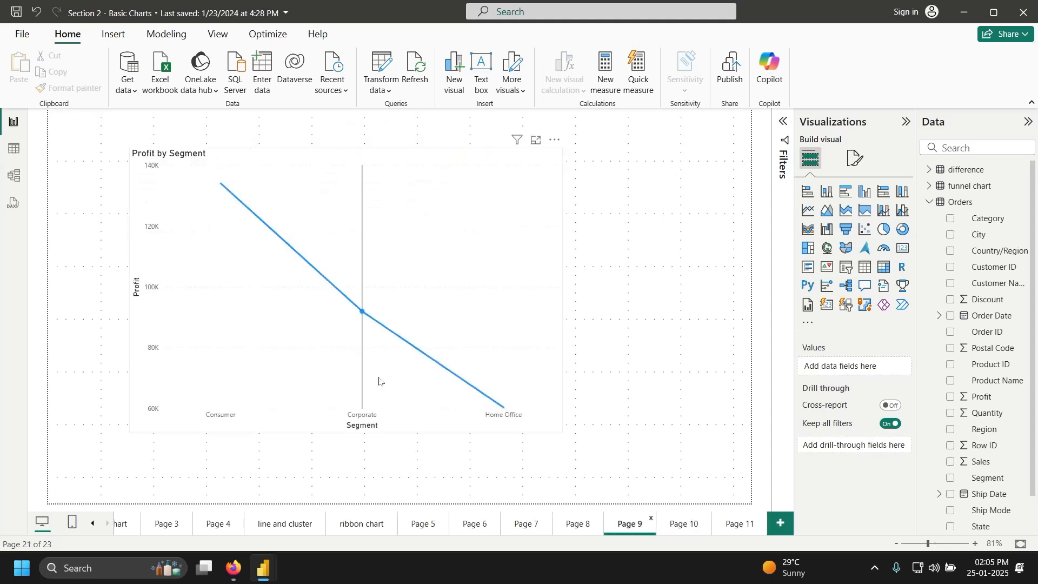
mouse_move(489, 290)
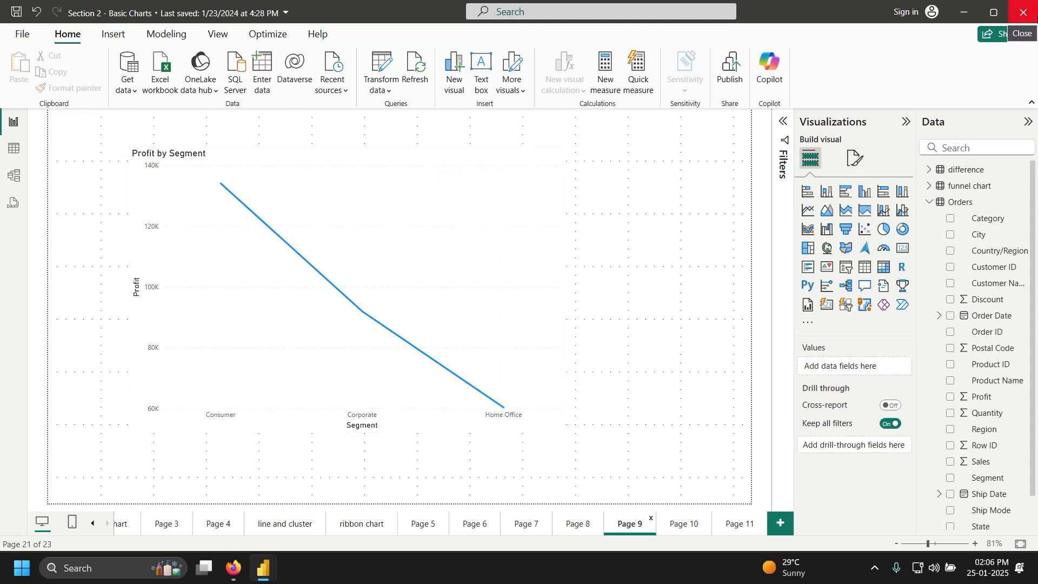
click(507, 302)
key(Delete)
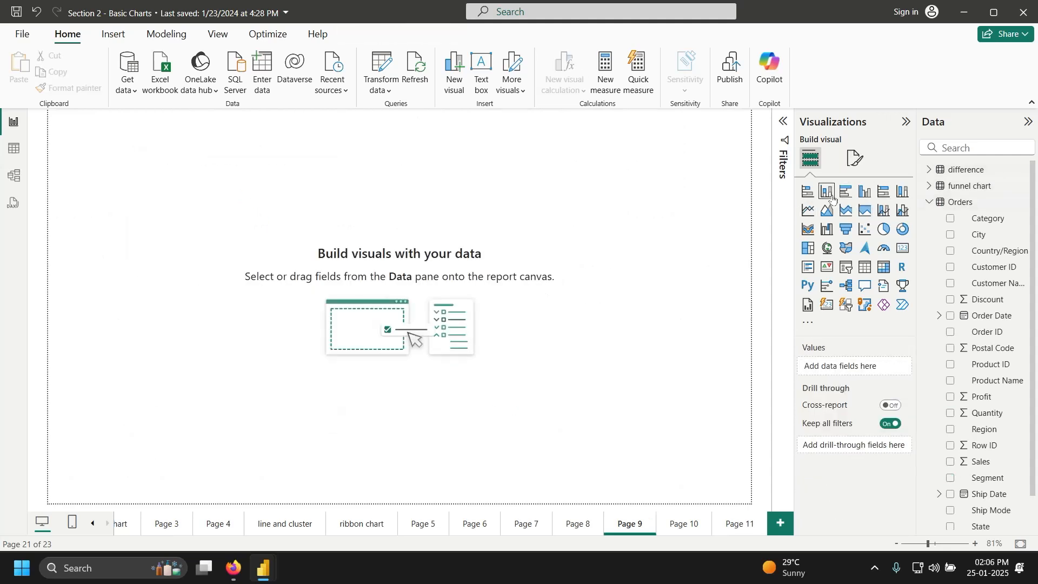
Step: Add an enlarged 100% stacked column chart with Segment on the X-axis and Profit on the Y-axis
click(902, 191)
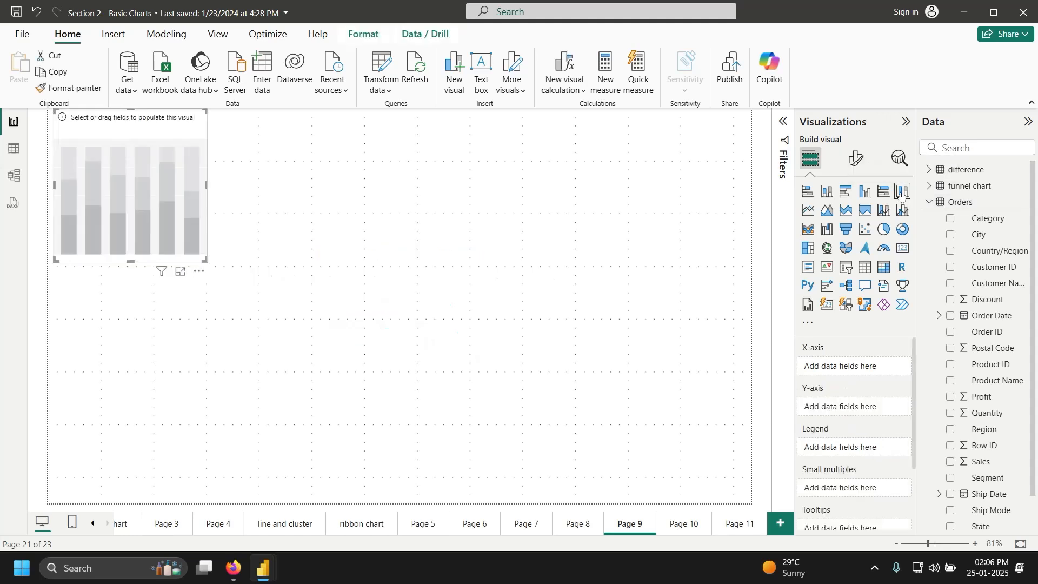
drag(206, 259, 660, 450)
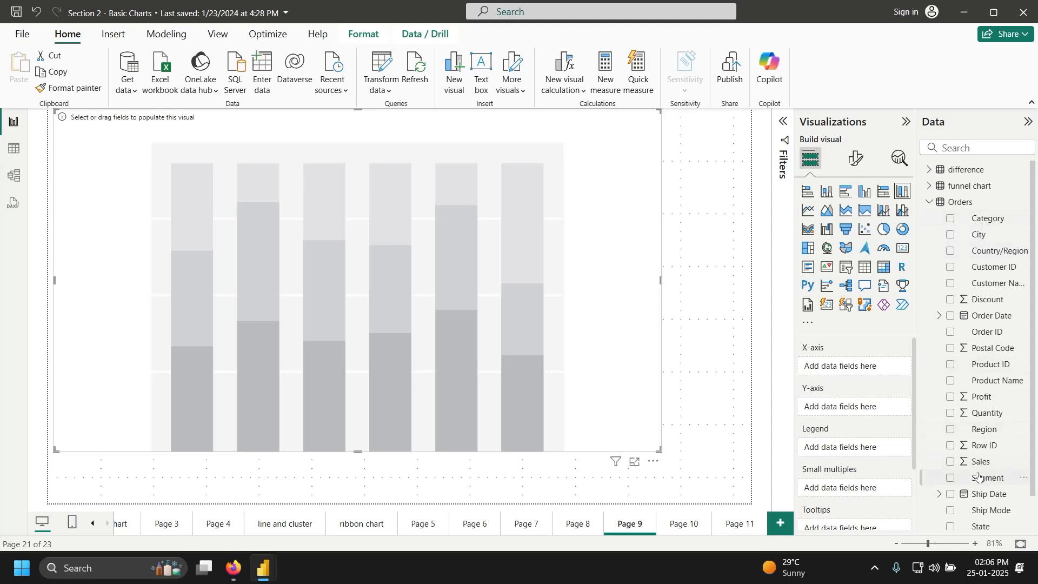
drag(988, 478, 866, 371)
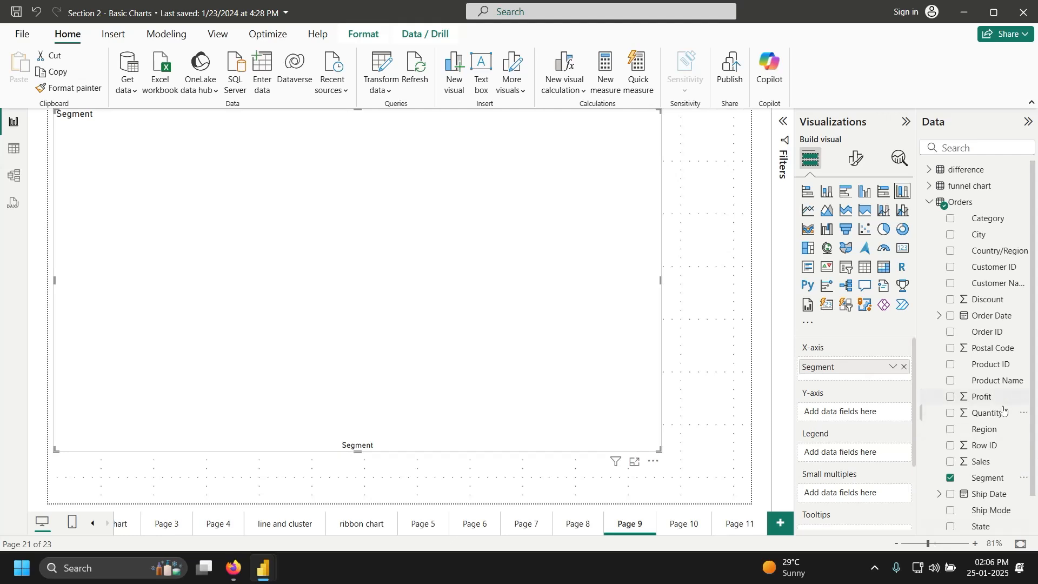
drag(992, 400, 870, 417)
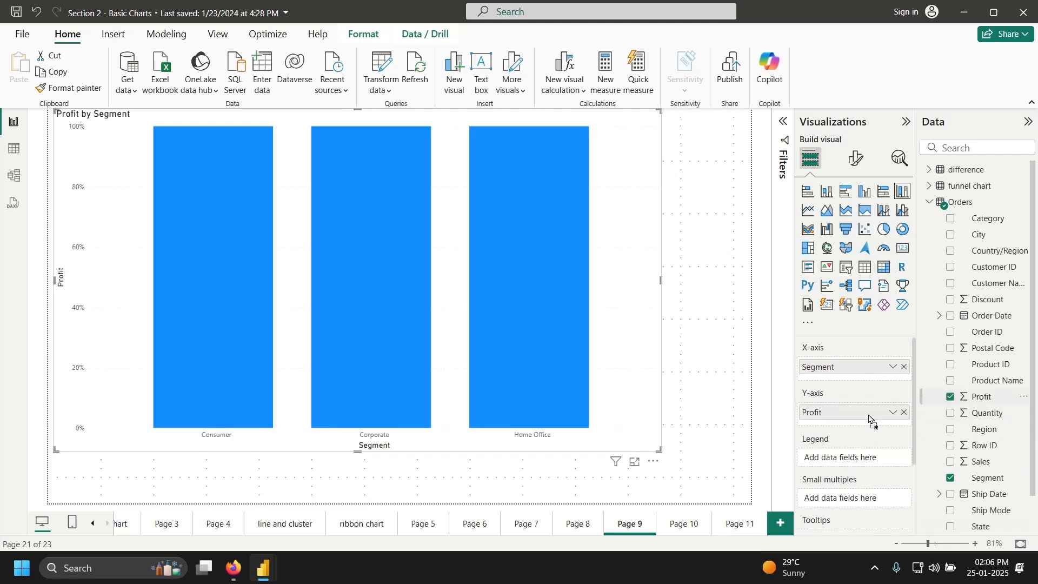
Step: Switch the Profit by Segment chart to the 100% stacked bar chart visual
click(885, 193)
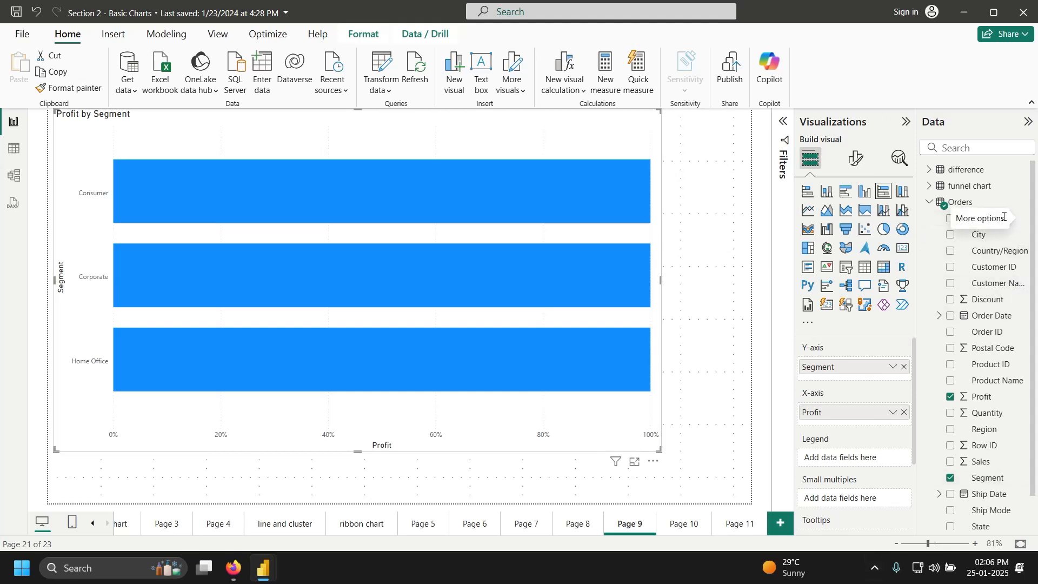
Step: Put Category in the Legend well, splitting bars into Furniture, Office Supplies and Technology
drag(989, 218, 865, 457)
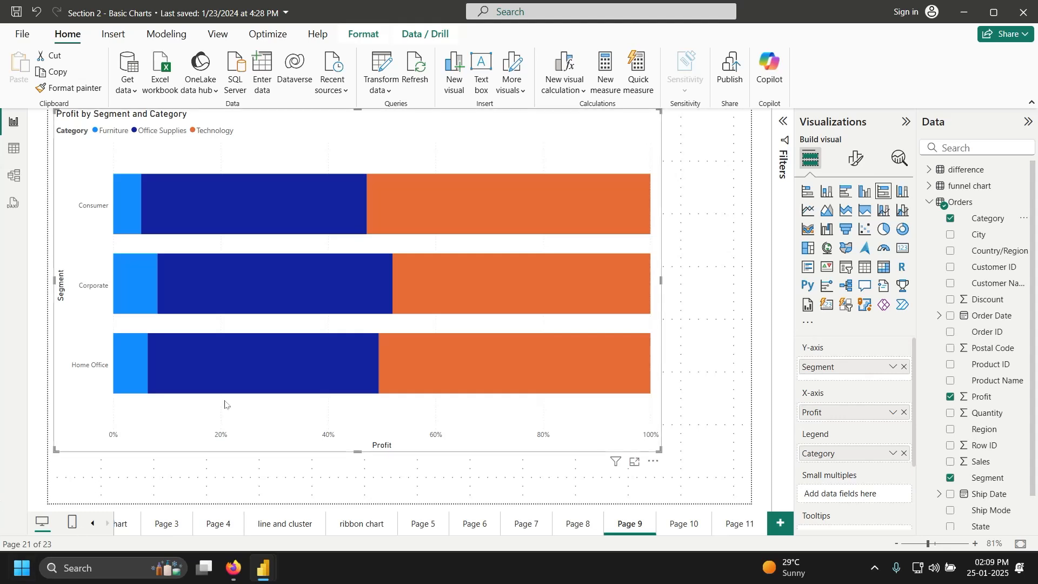
Step: In Format visual, expand Bars, set Series to Furniture and scroll to the Color section
click(863, 162)
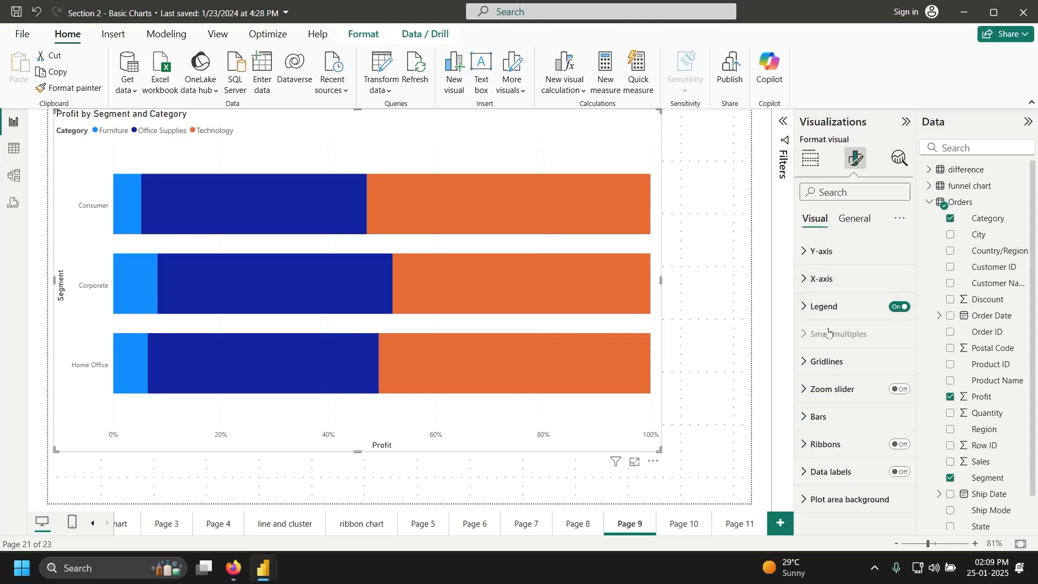
click(802, 425)
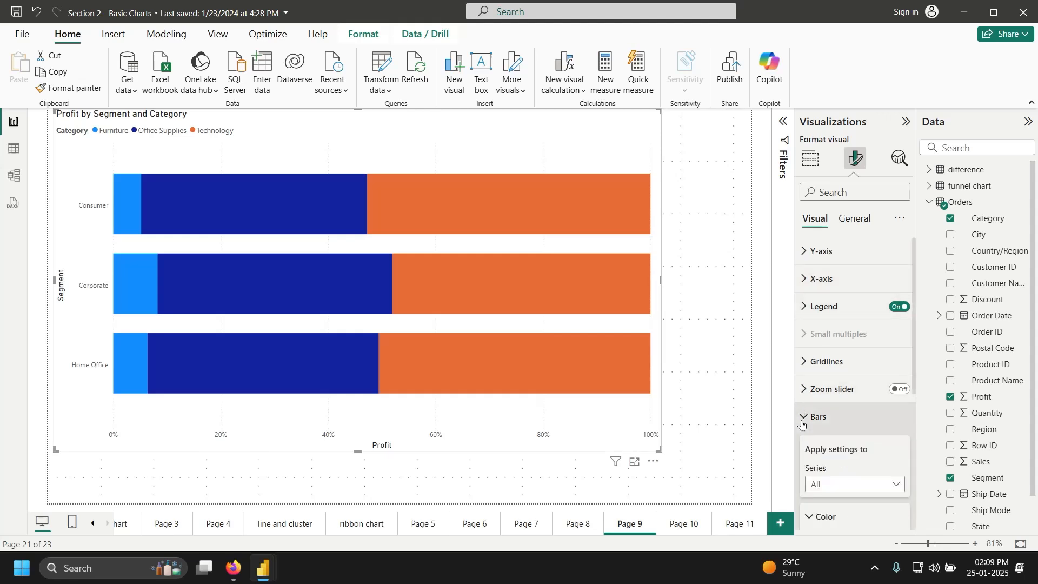
click(904, 486)
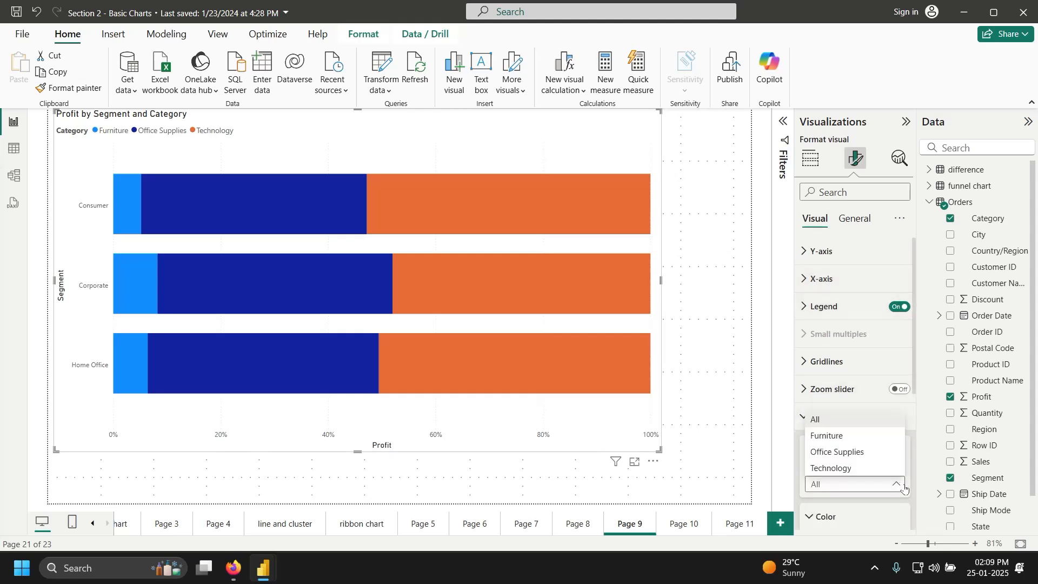
click(889, 437)
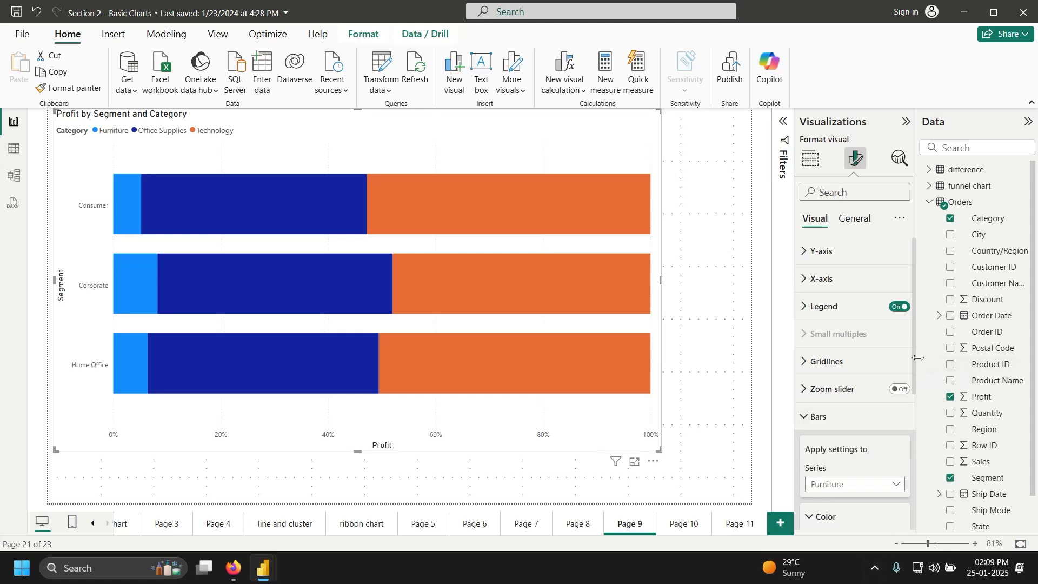
drag(917, 358, 919, 465)
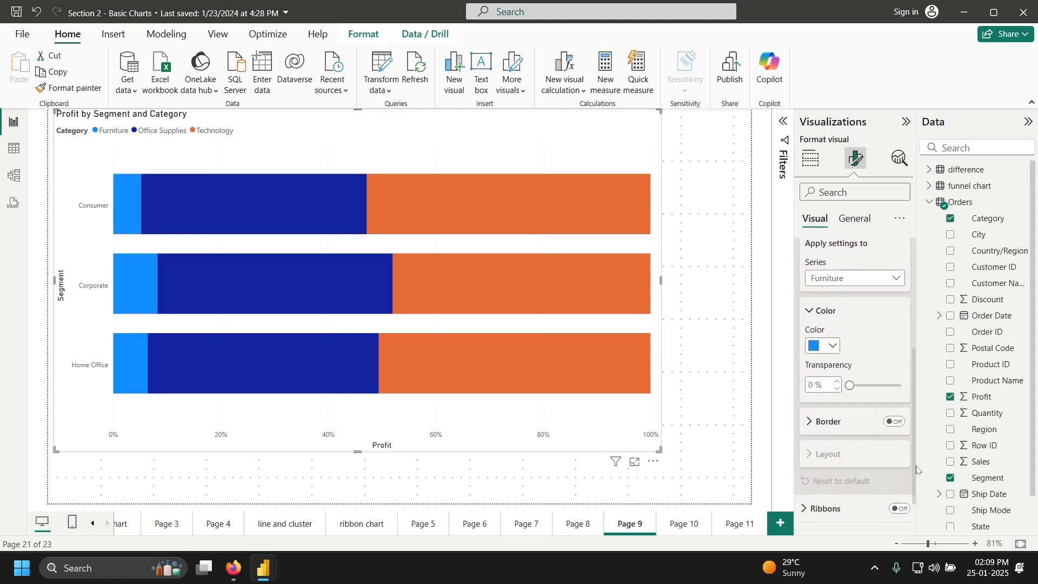
Step: Colour the Furniture bars black and the Office Supplies bars white
click(840, 345)
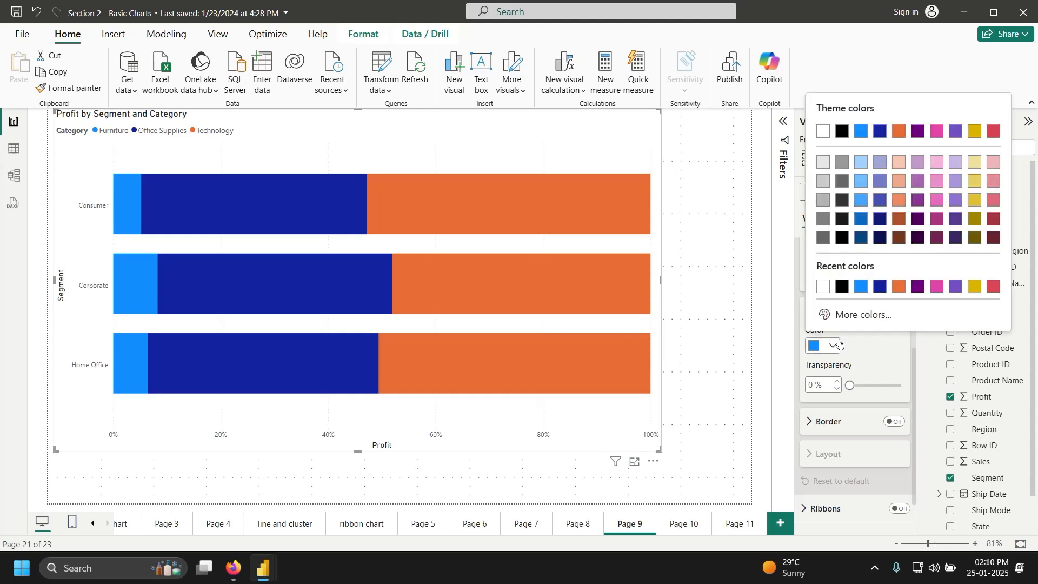
click(844, 286)
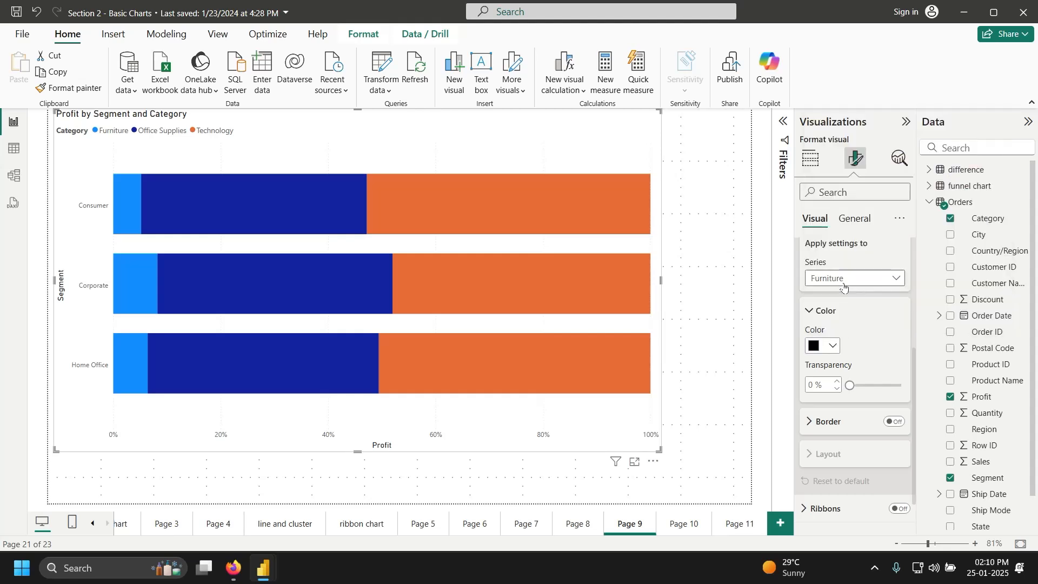
click(370, 286)
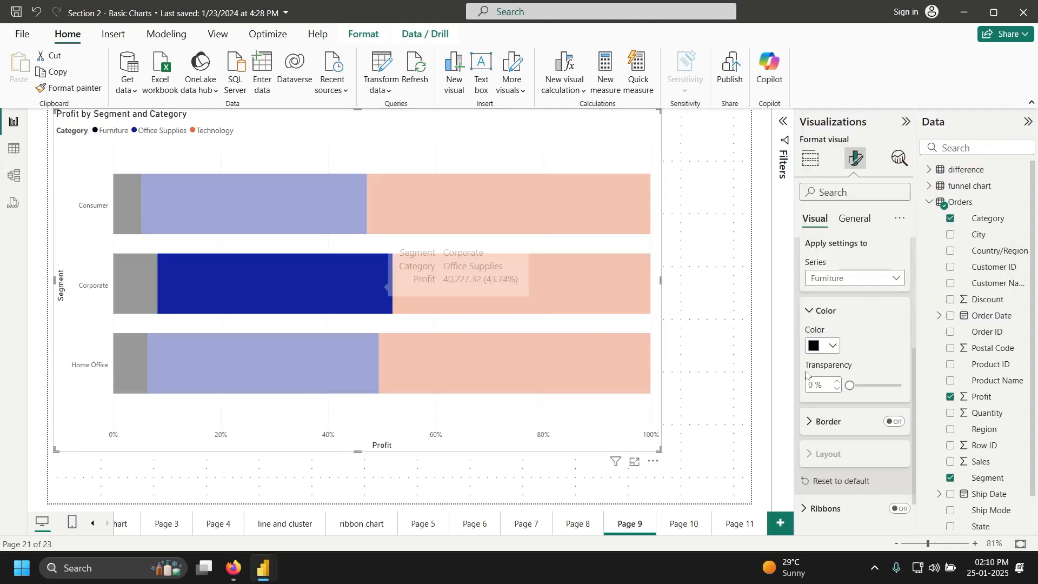
click(877, 284)
click(858, 328)
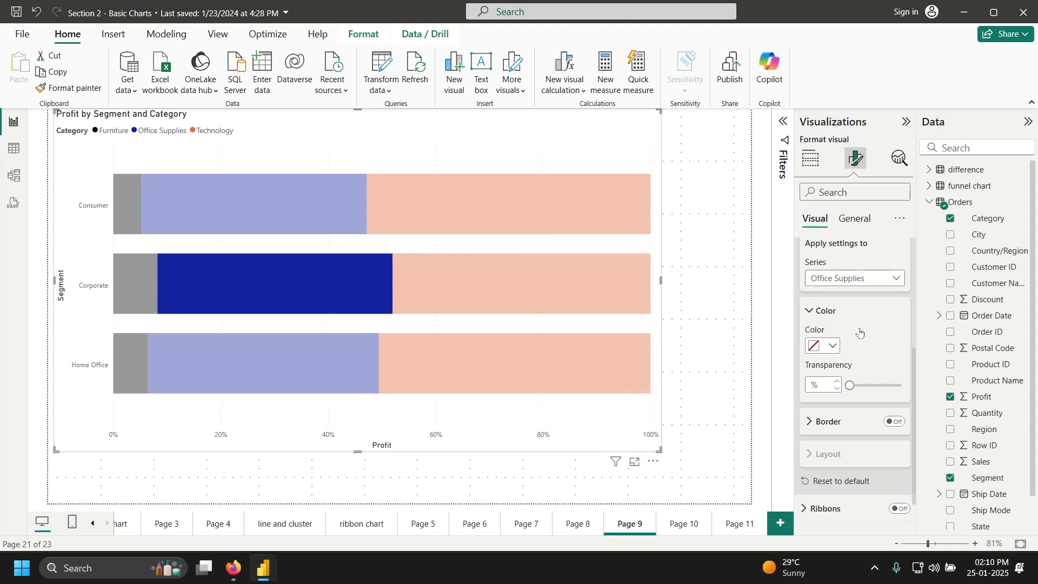
click(833, 346)
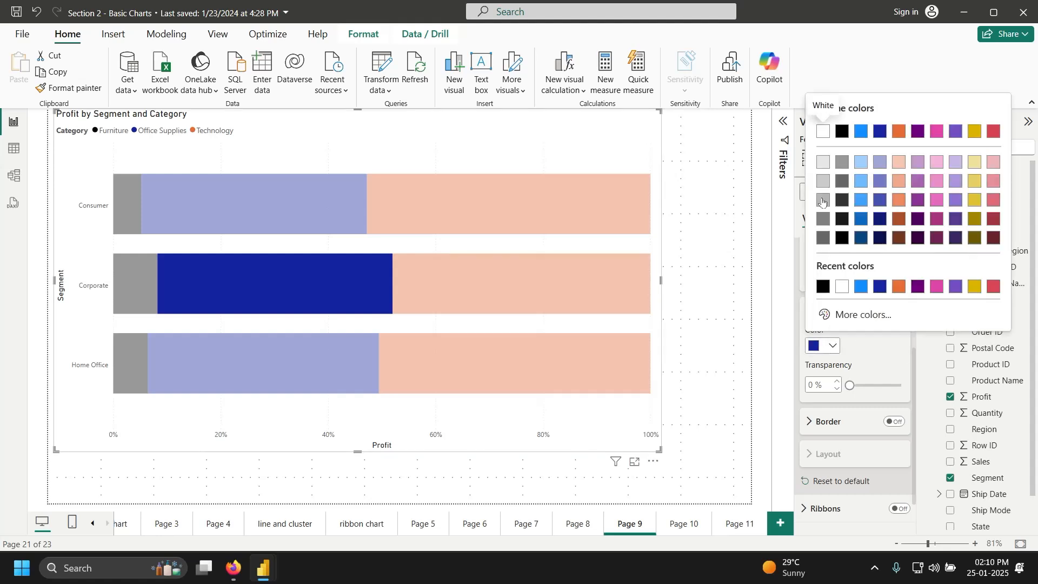
click(823, 131)
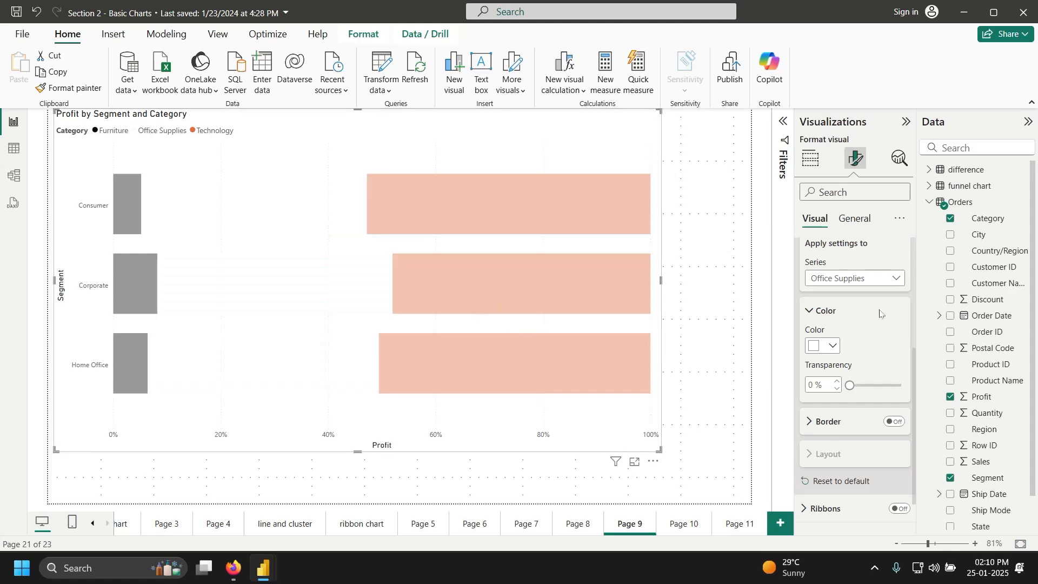
Step: Give the Technology series the custom deep purple #7F08BB from the colour picker
click(888, 285)
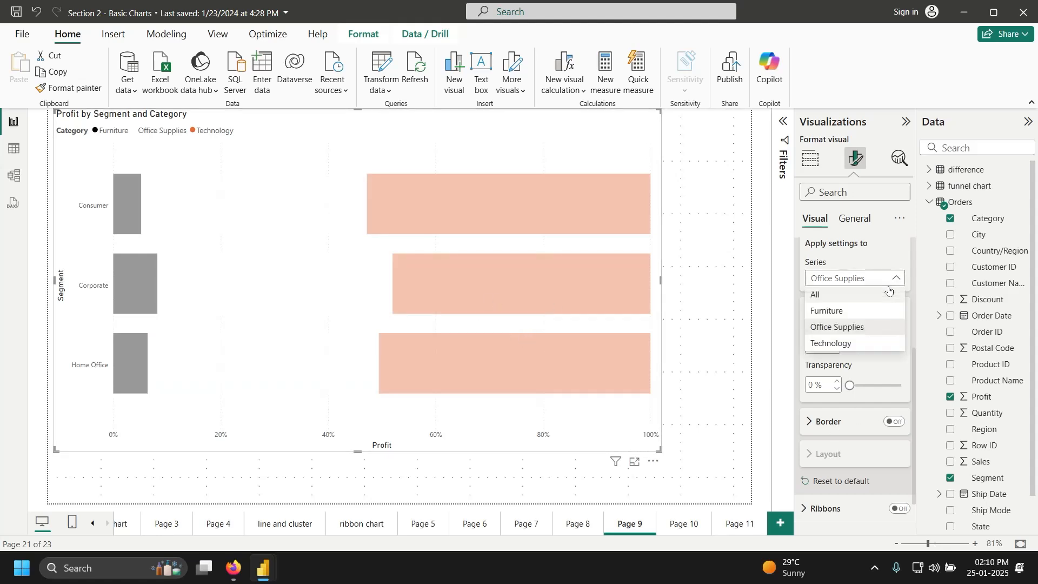
click(865, 343)
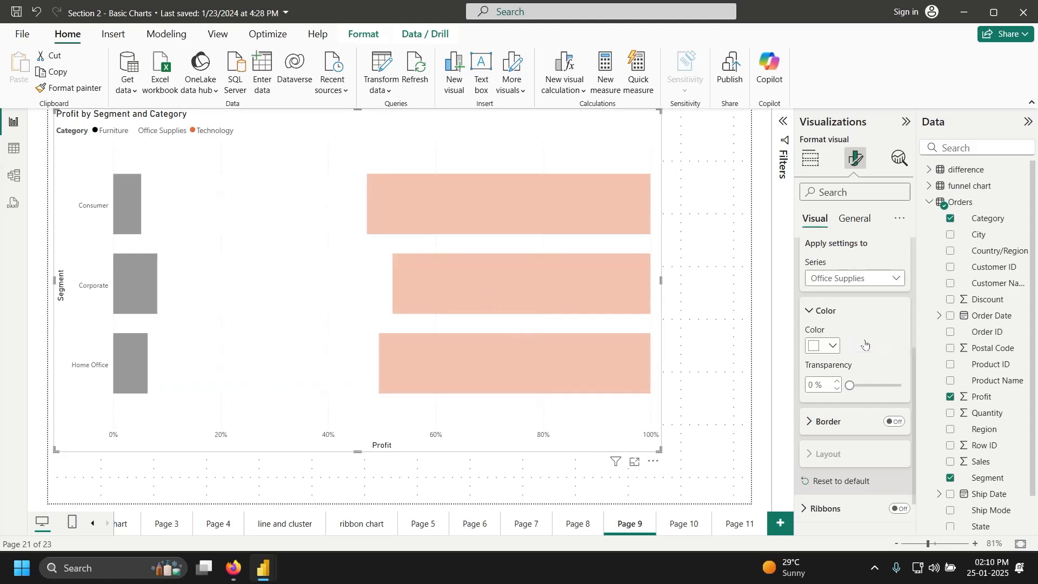
click(831, 346)
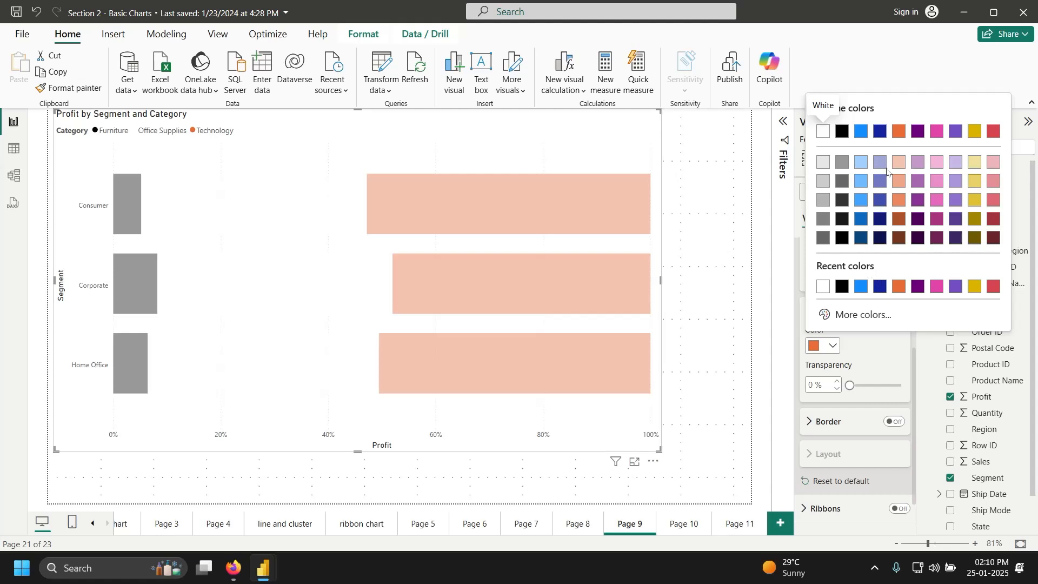
click(867, 317)
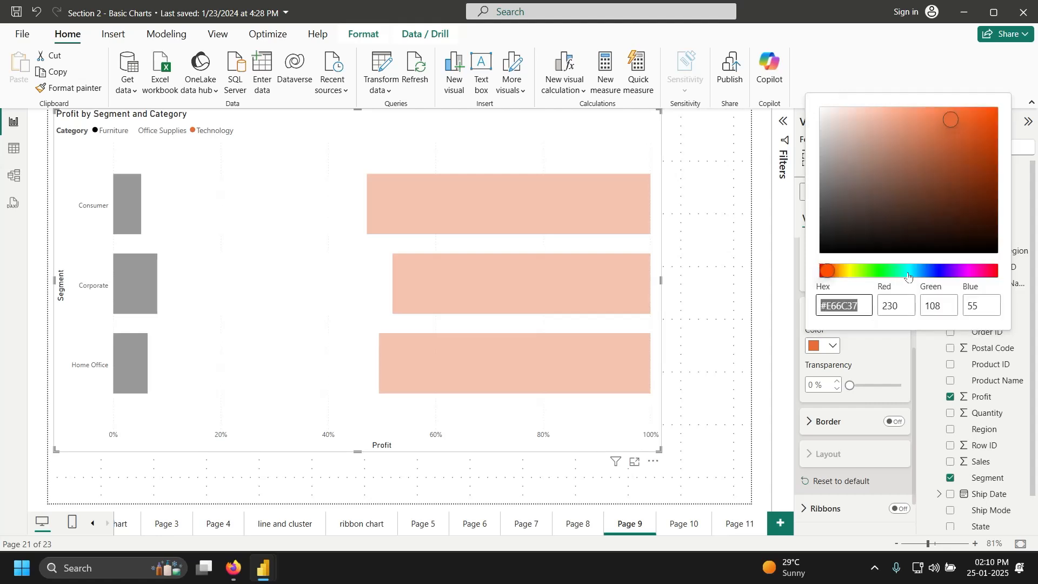
click(959, 272)
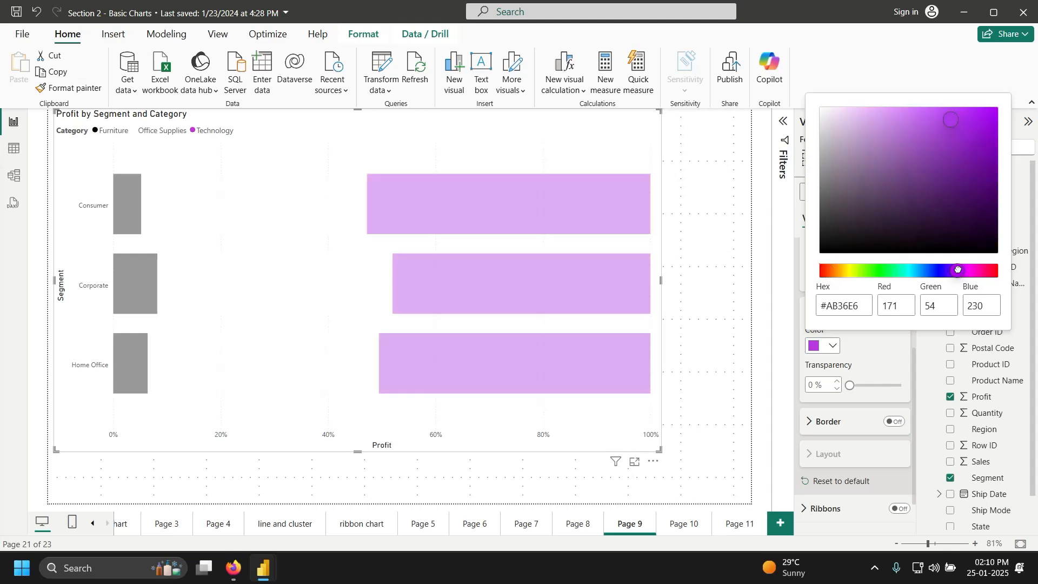
drag(955, 121, 986, 143)
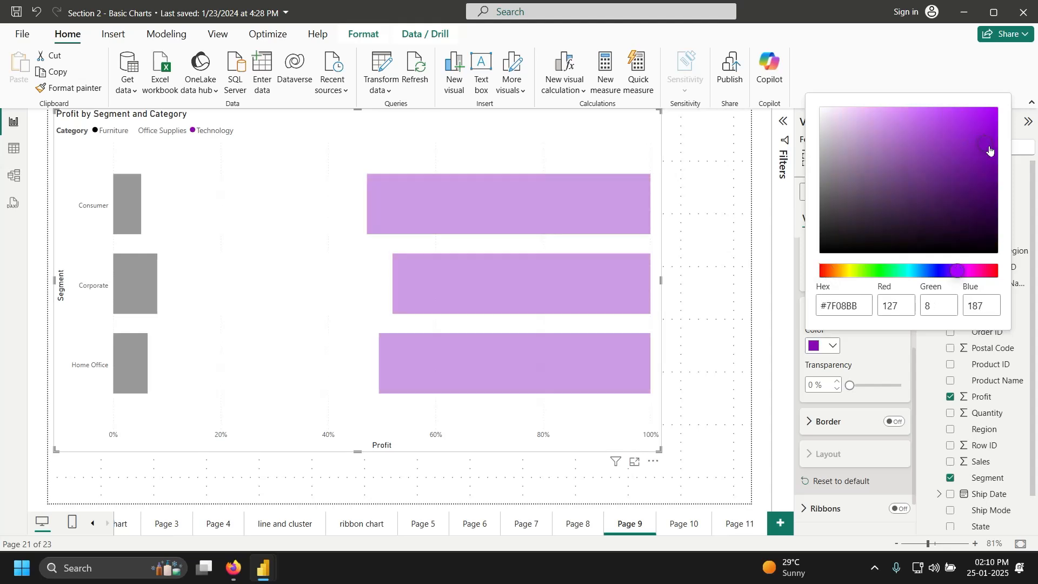
click(870, 435)
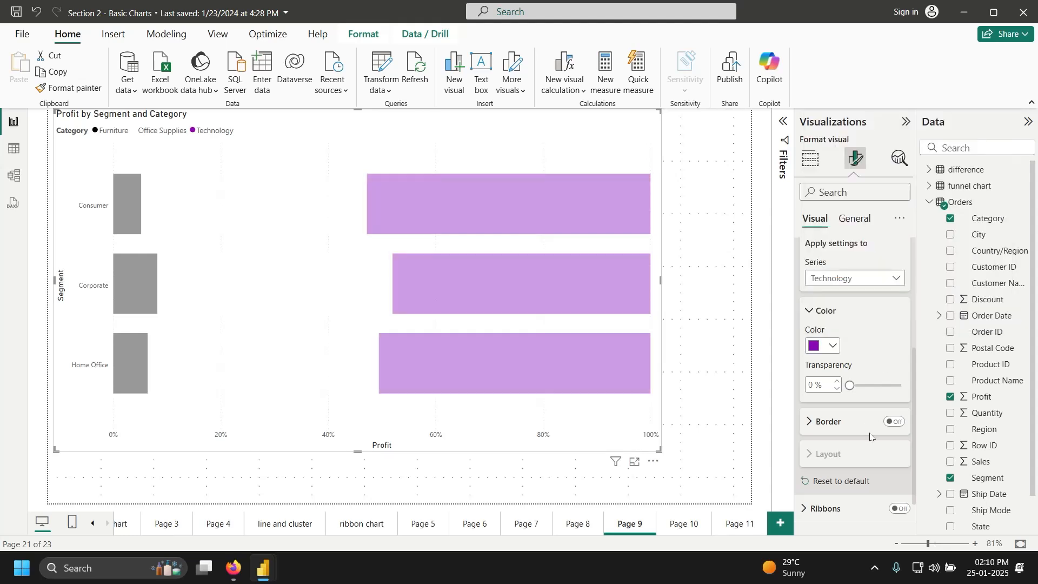
mouse_move(490, 363)
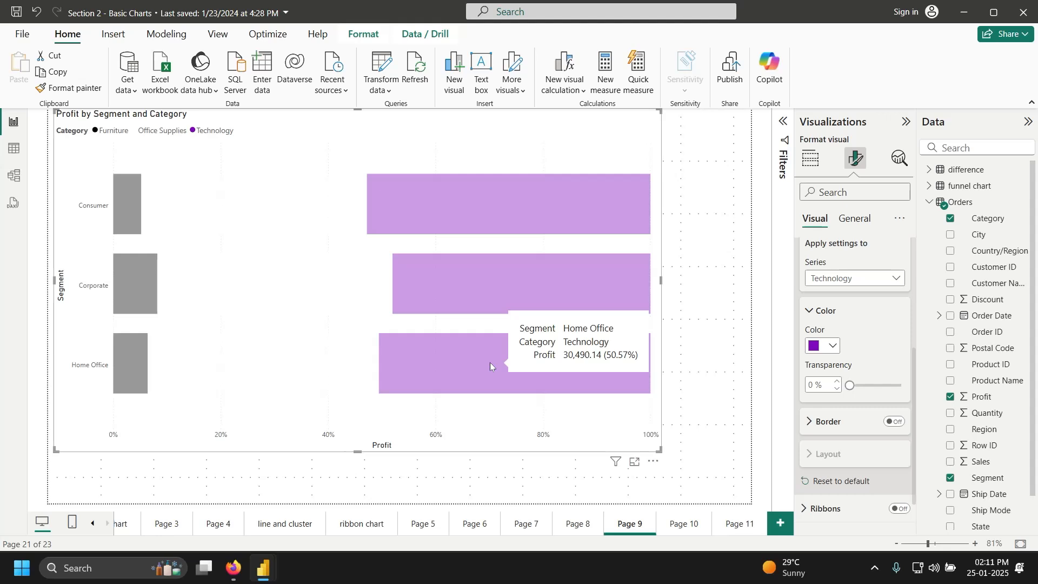
Step: View Pages 10 and 11, save and close the report, then switch to Section 5 - Other Charts
click(682, 529)
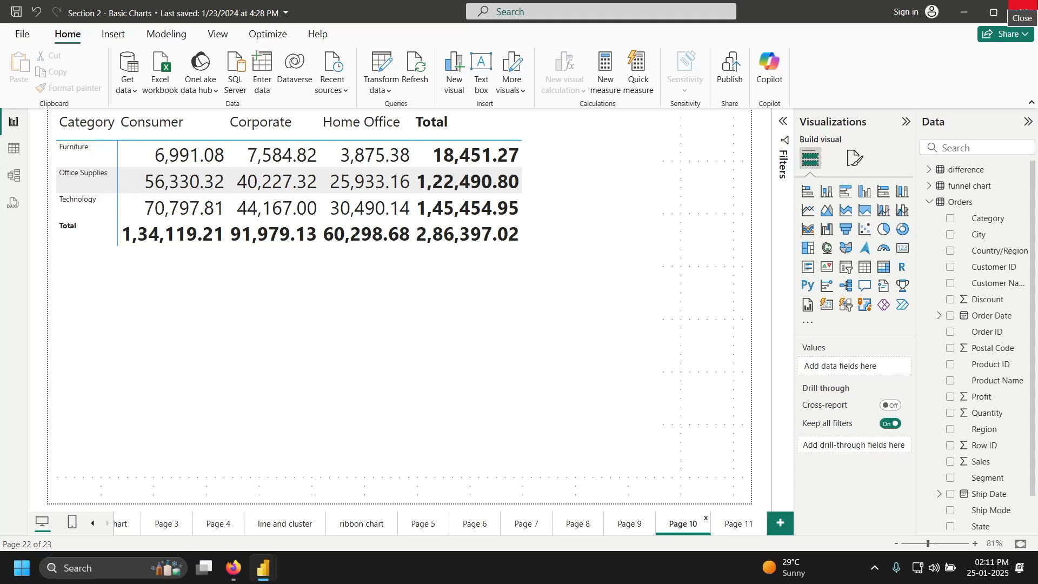
click(736, 527)
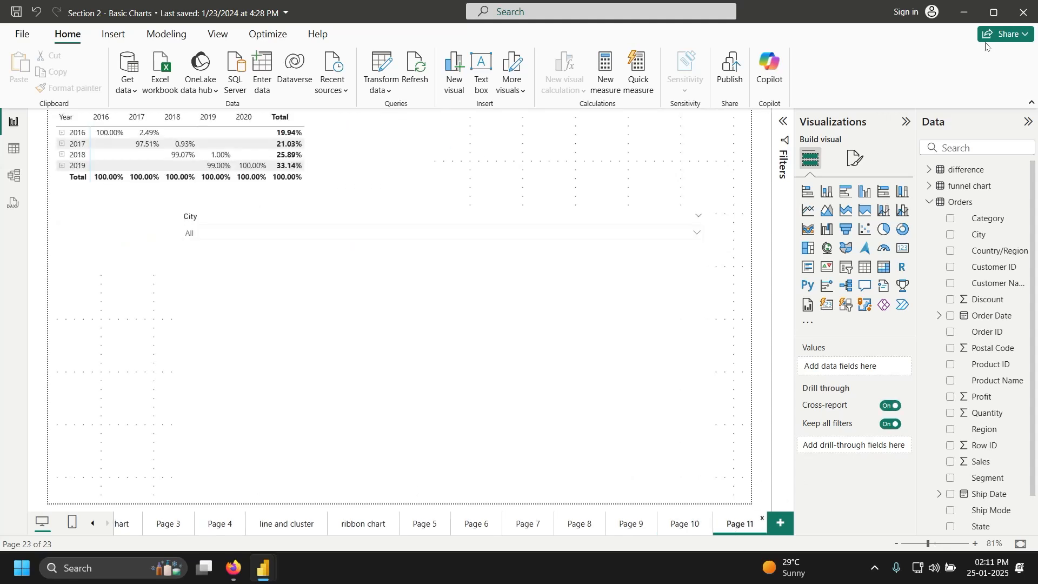
click(1024, 12)
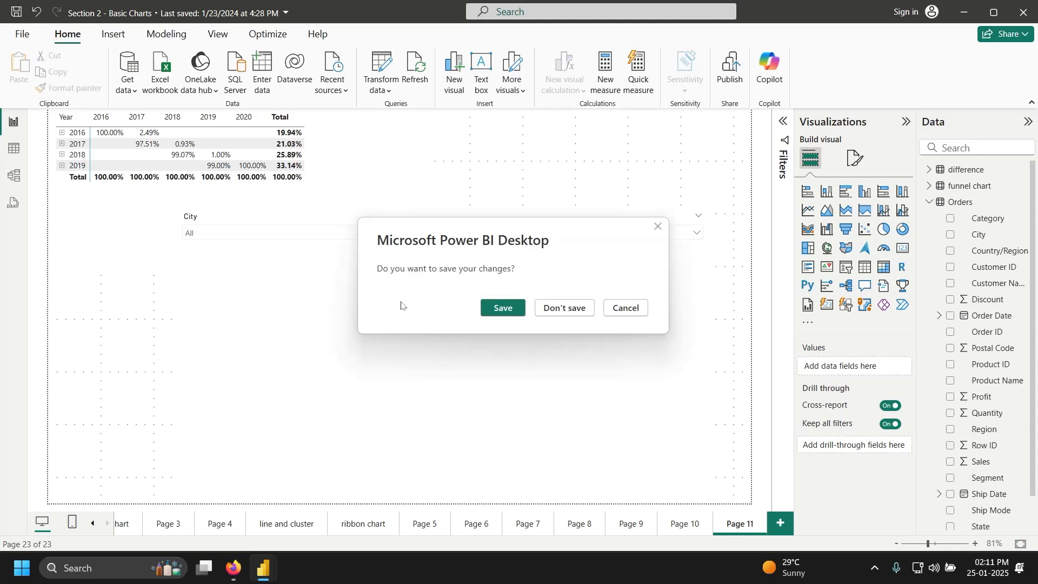
click(502, 308)
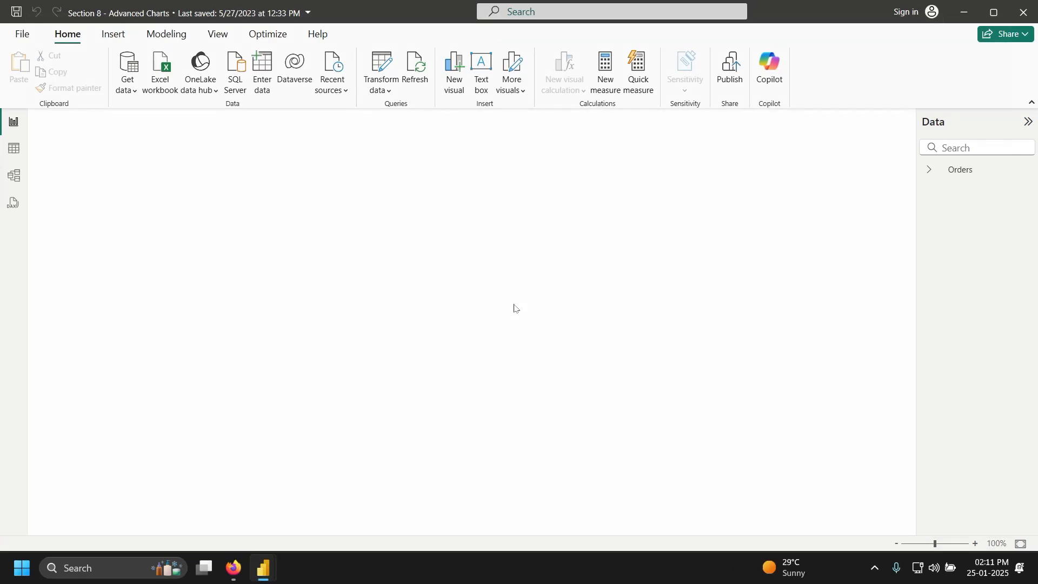
key(alt+Tab)
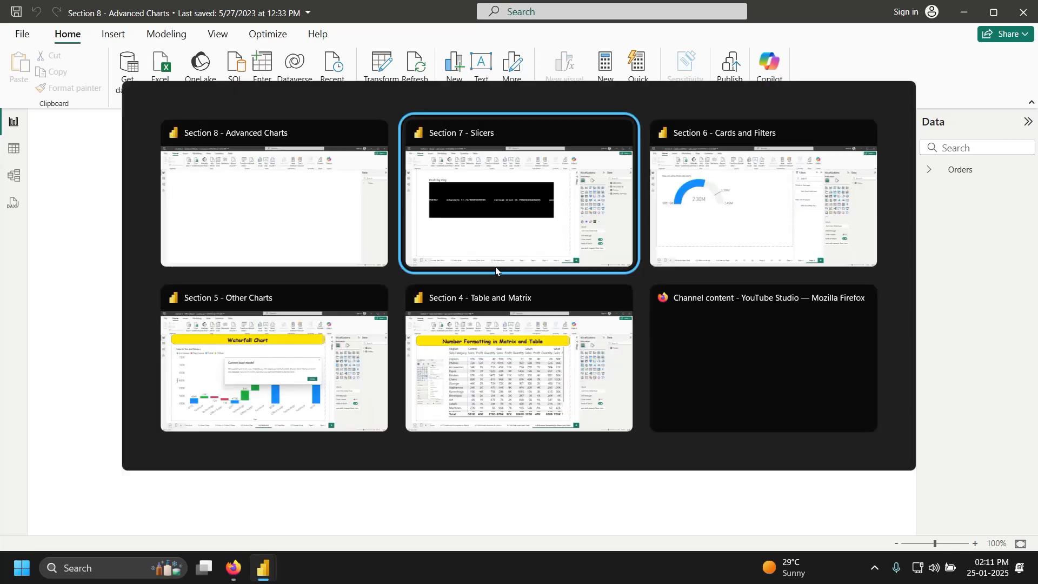
key(Tab)
key(Tab)
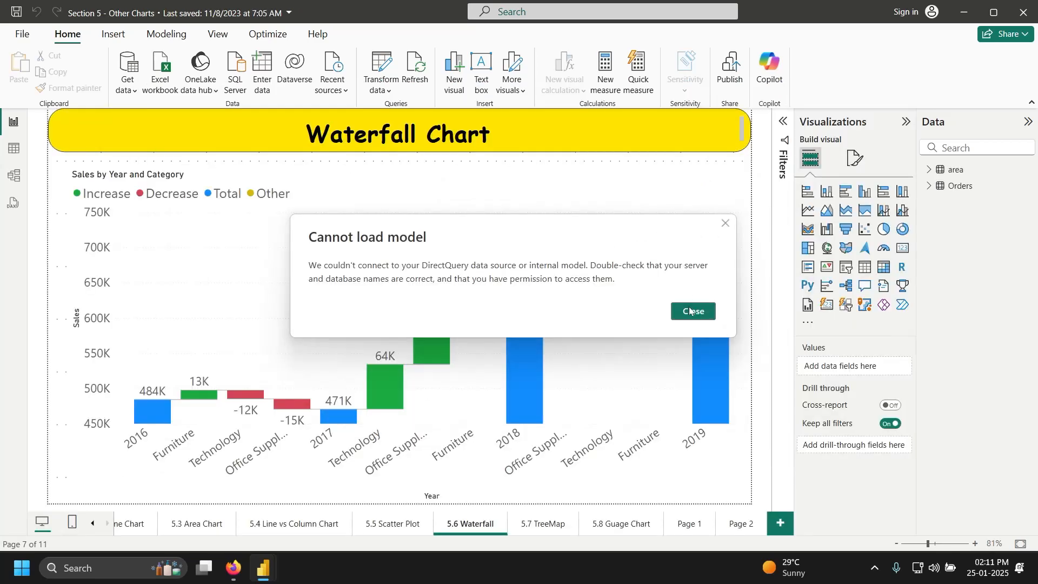
Step: Dismiss the model error, stretch the info page's chart list to show Guage Chart, then open 5.1 Line Chart
click(689, 312)
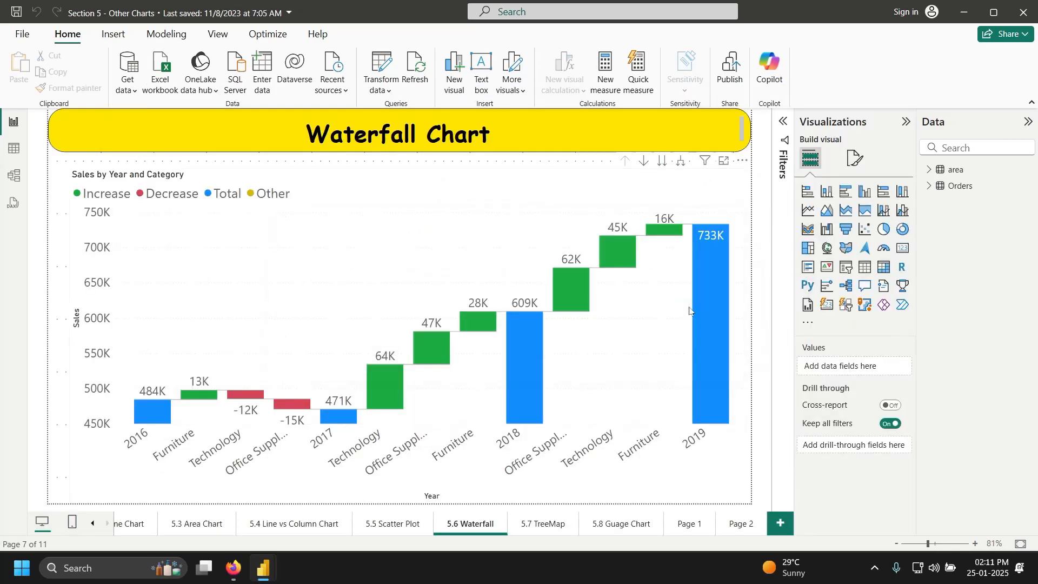
click(92, 524)
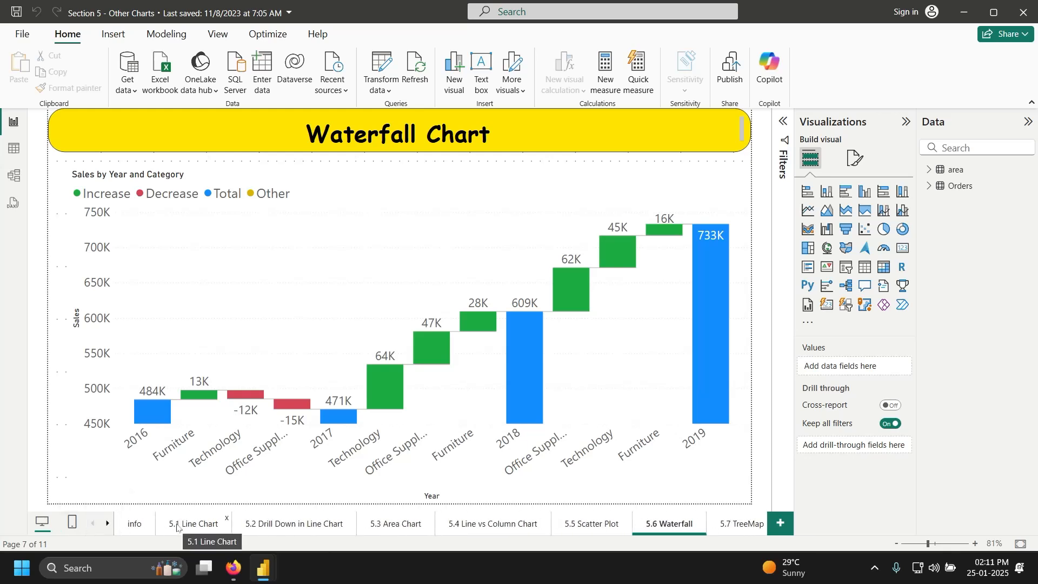
click(132, 527)
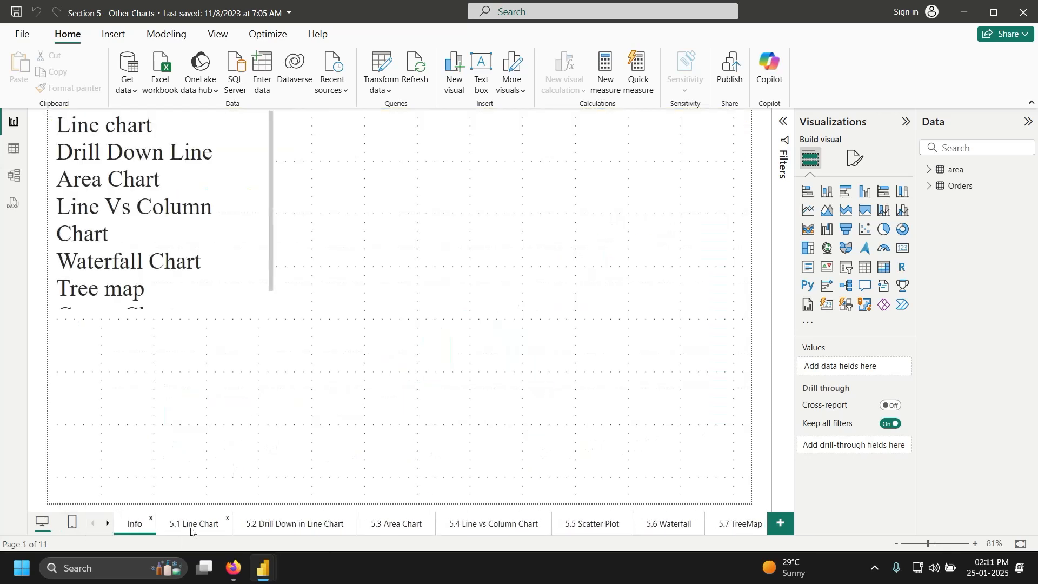
click(210, 285)
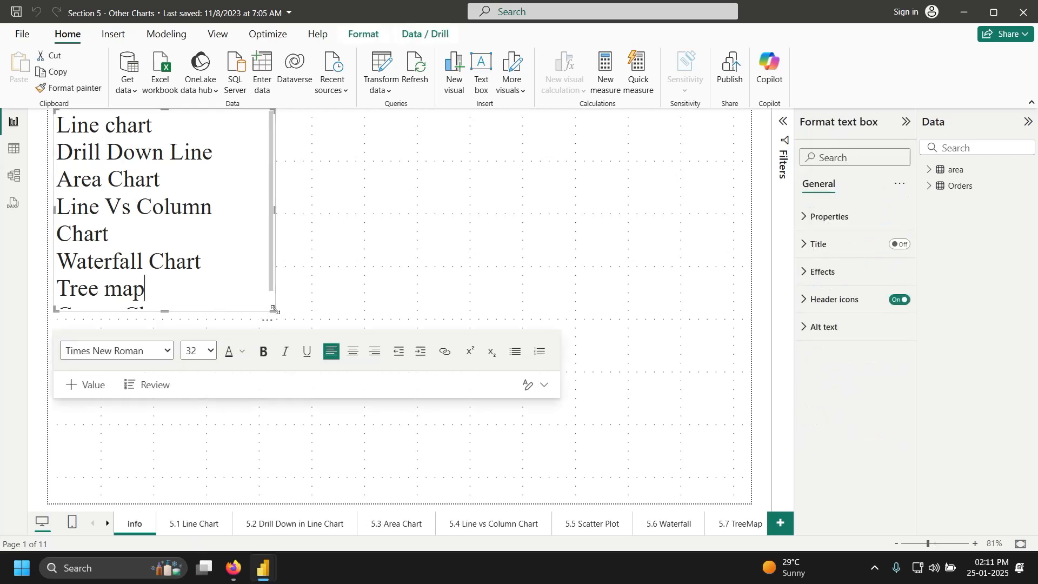
drag(273, 309, 264, 377)
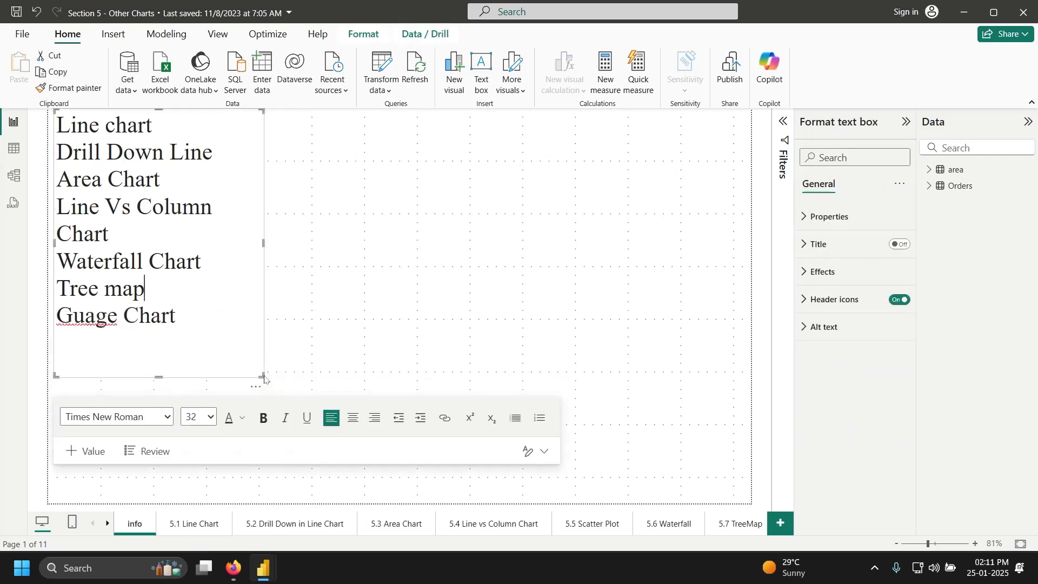
click(542, 280)
click(210, 524)
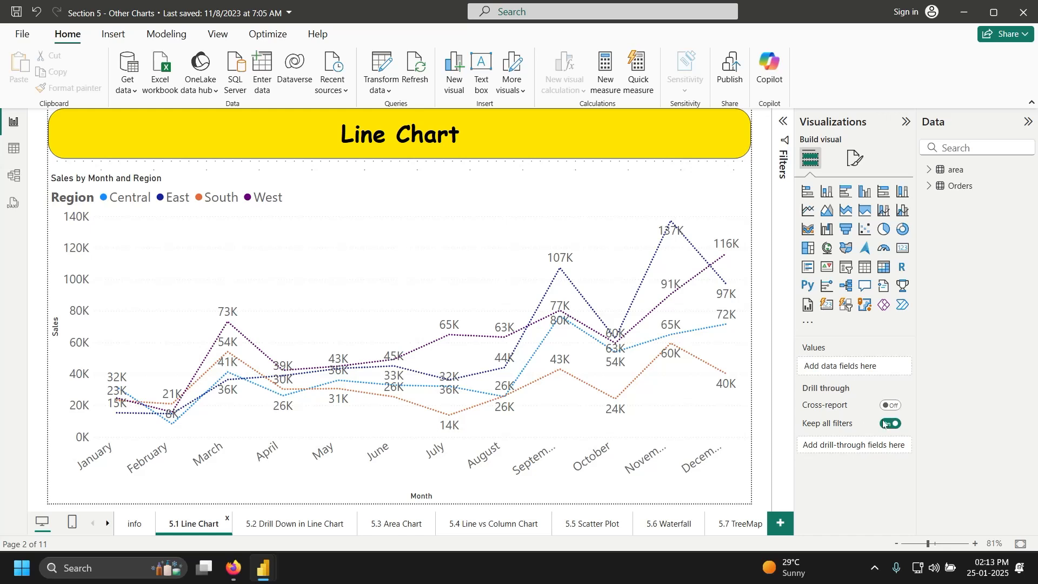
Step: Select the Sales by Month and Region chart and scroll to its X-axis and Y-axis wells
click(708, 219)
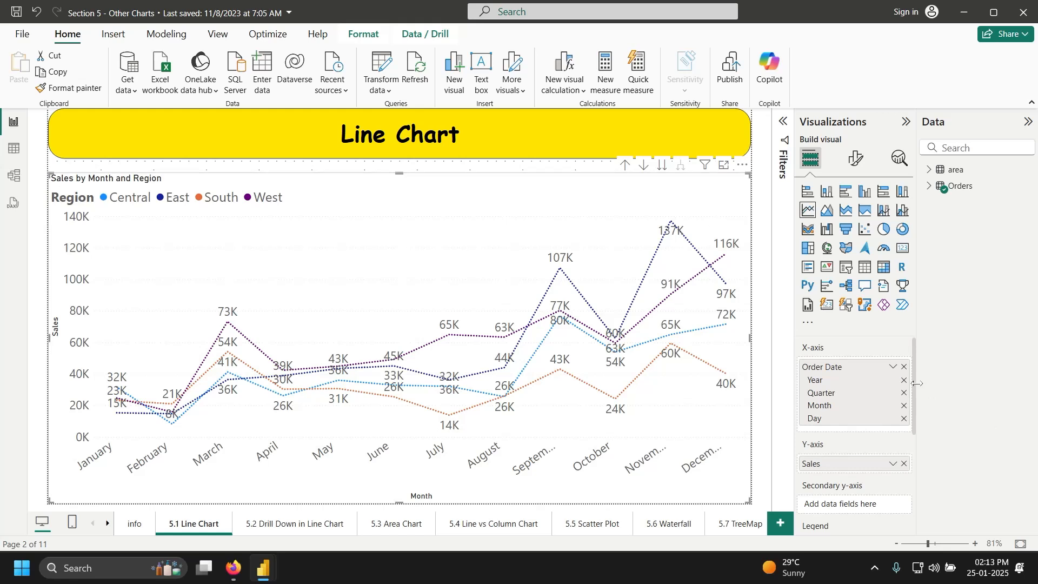
drag(911, 383, 1037, 214)
Step: Drill the sales chart up from Month to Year and shrink it into the page's upper part
drag(914, 434, 918, 480)
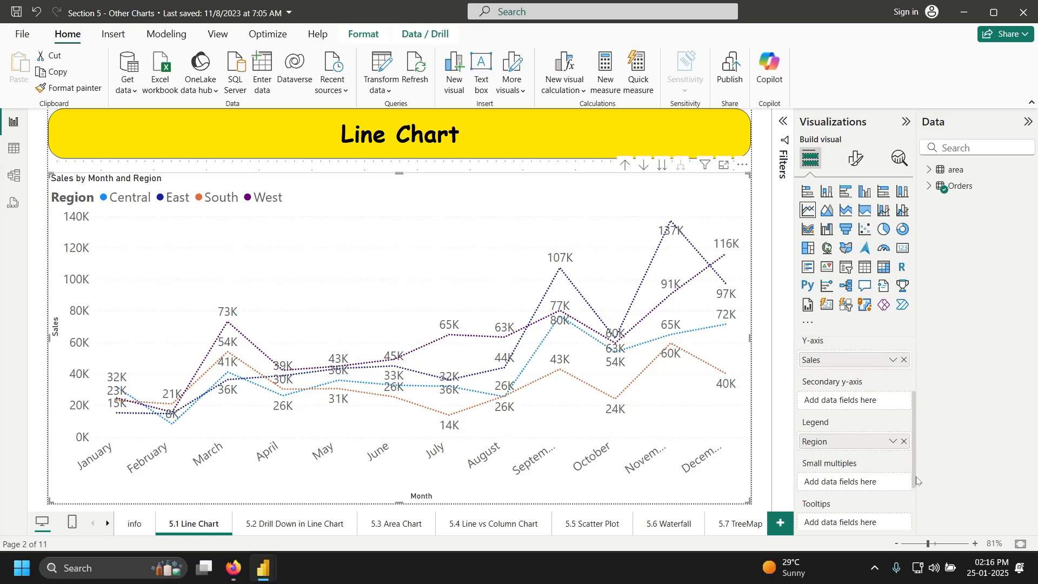
click(627, 165)
click(627, 166)
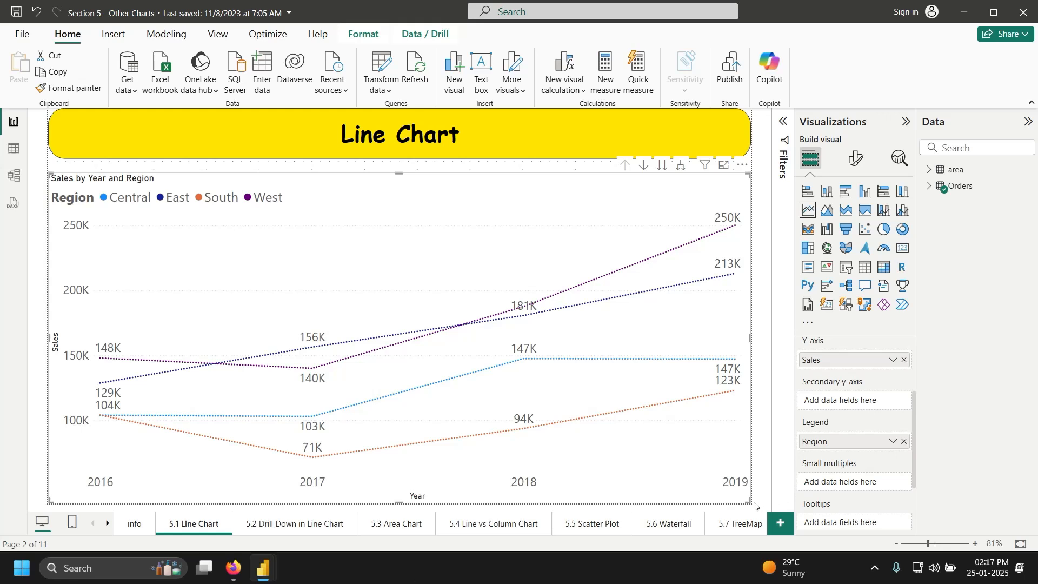
drag(745, 500, 781, 306)
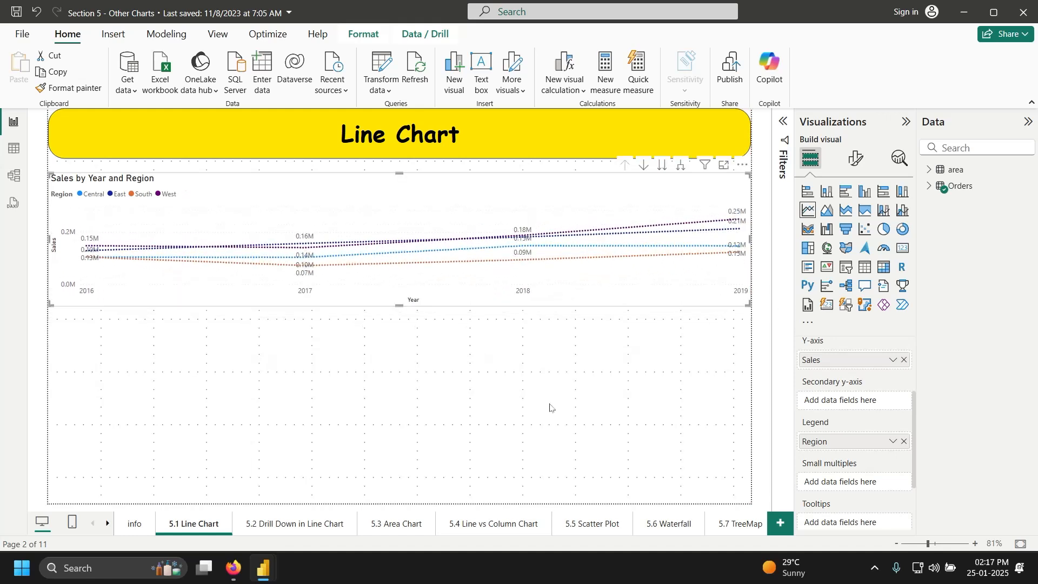
click(564, 388)
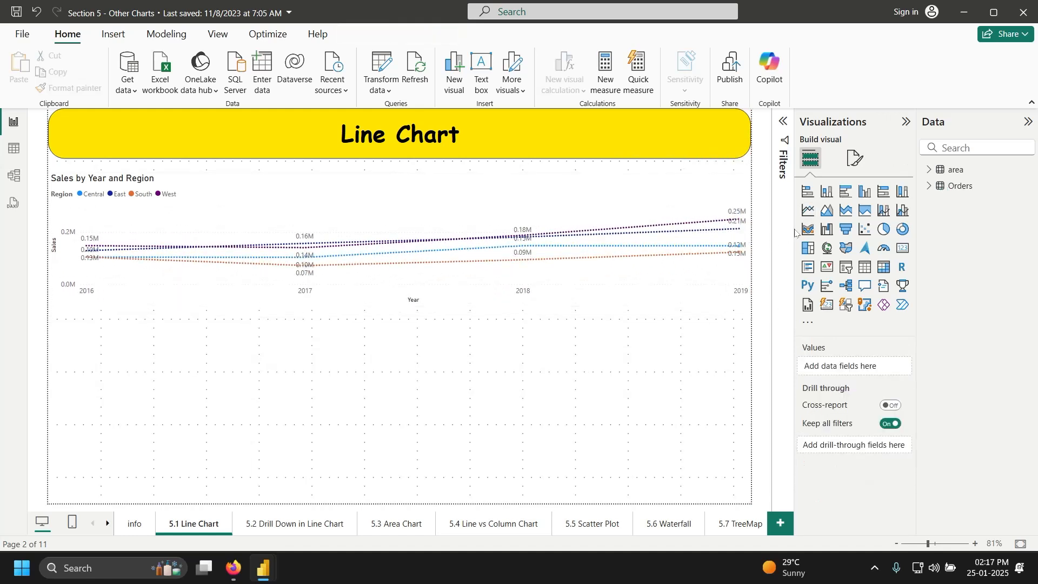
Step: Add a second line chart with Order Date axis, Quantity values, Region legend and drill mode on
click(809, 210)
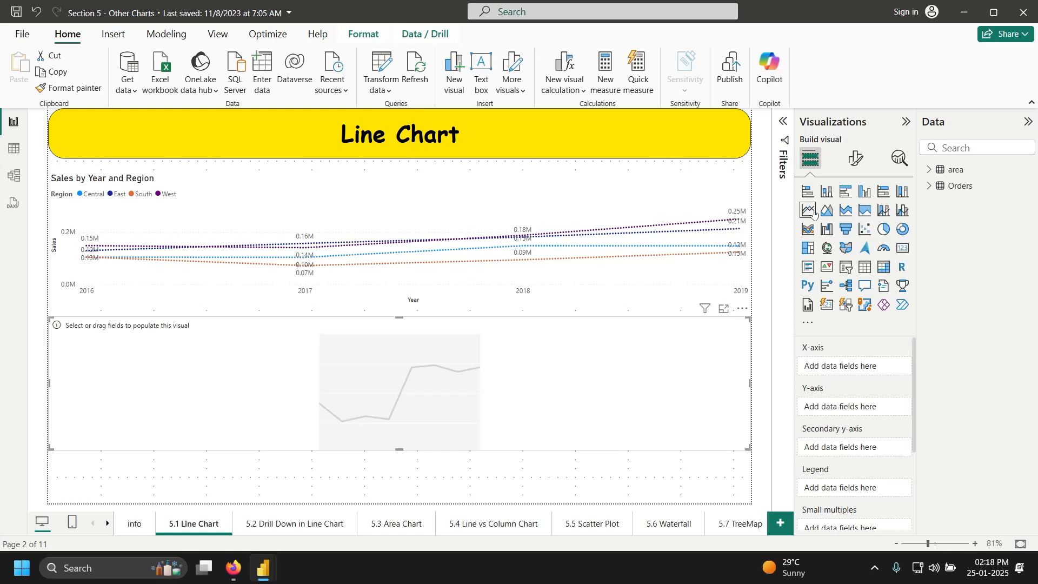
click(931, 189)
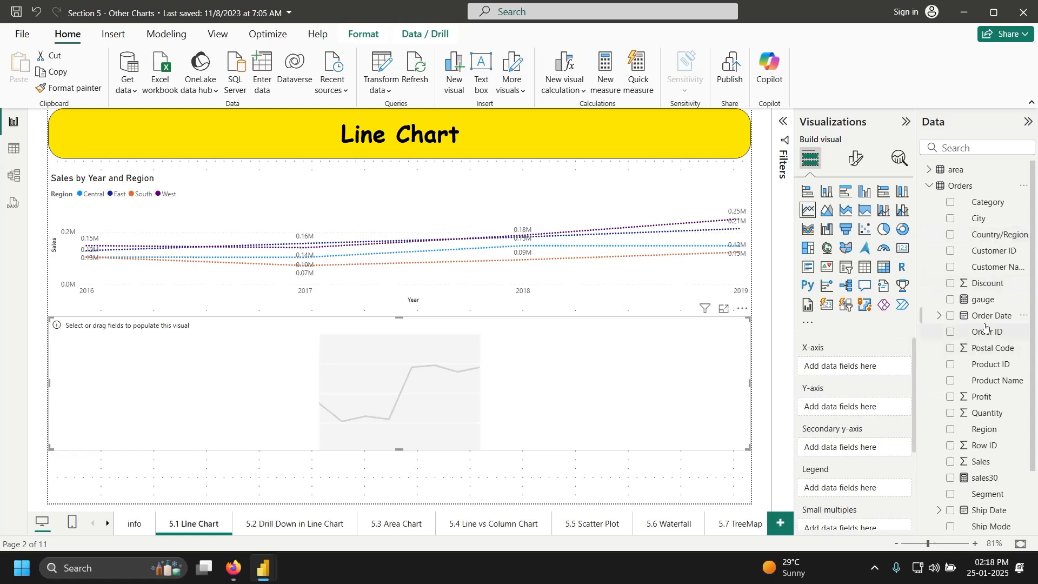
drag(988, 321, 865, 369)
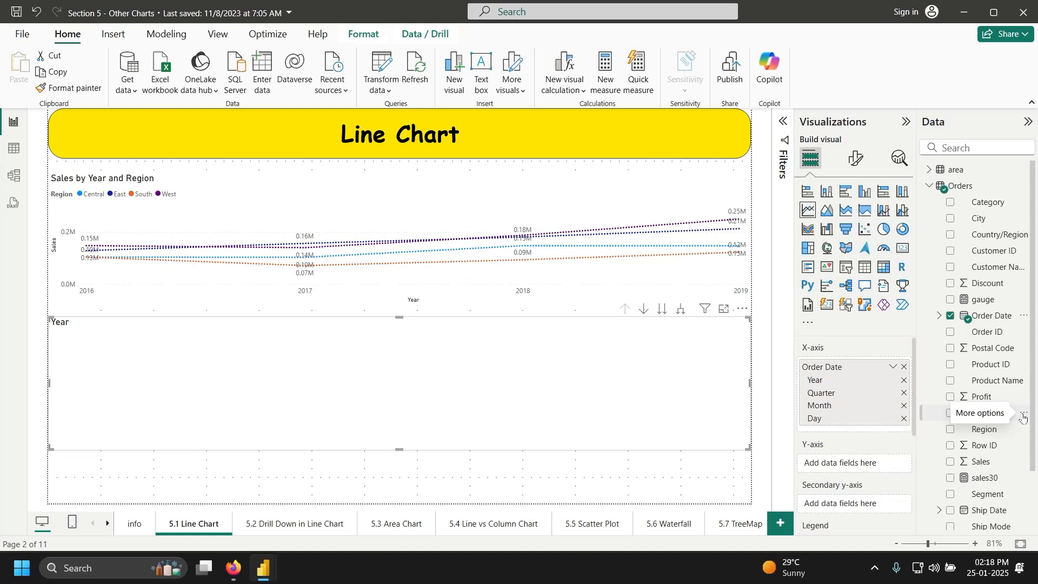
drag(995, 418, 887, 463)
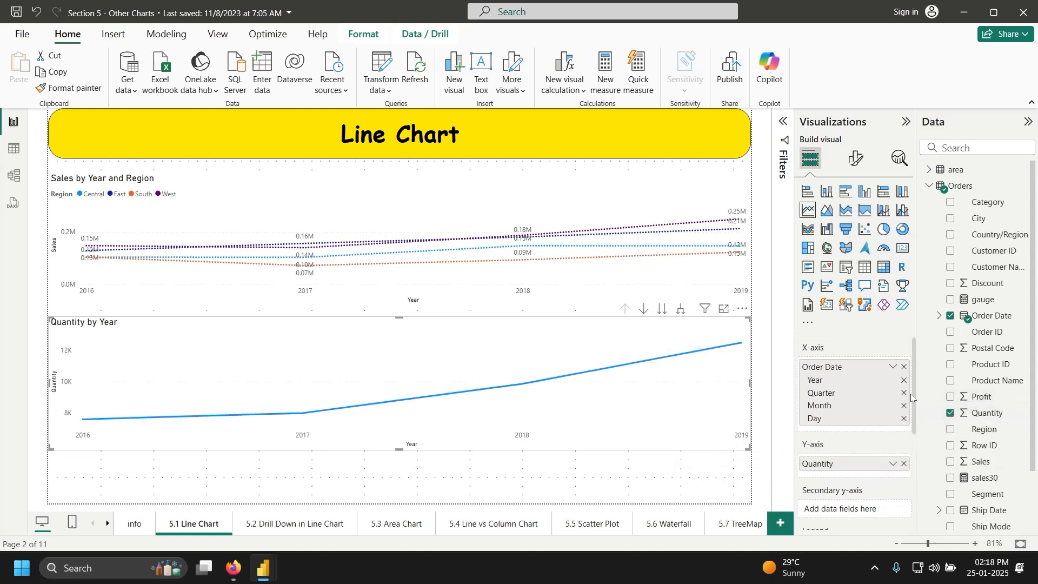
drag(914, 427, 917, 468)
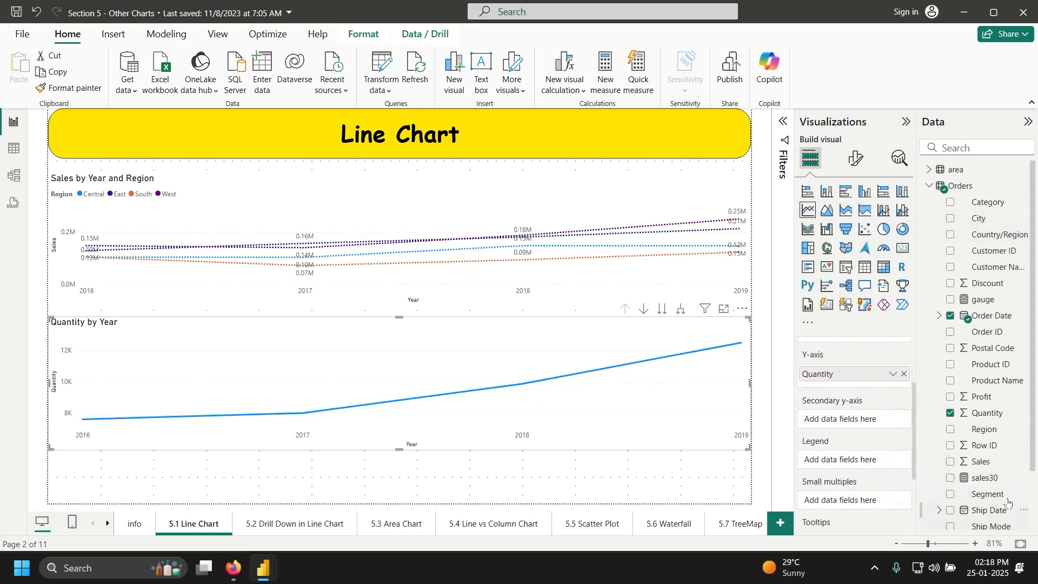
drag(1007, 439, 886, 473)
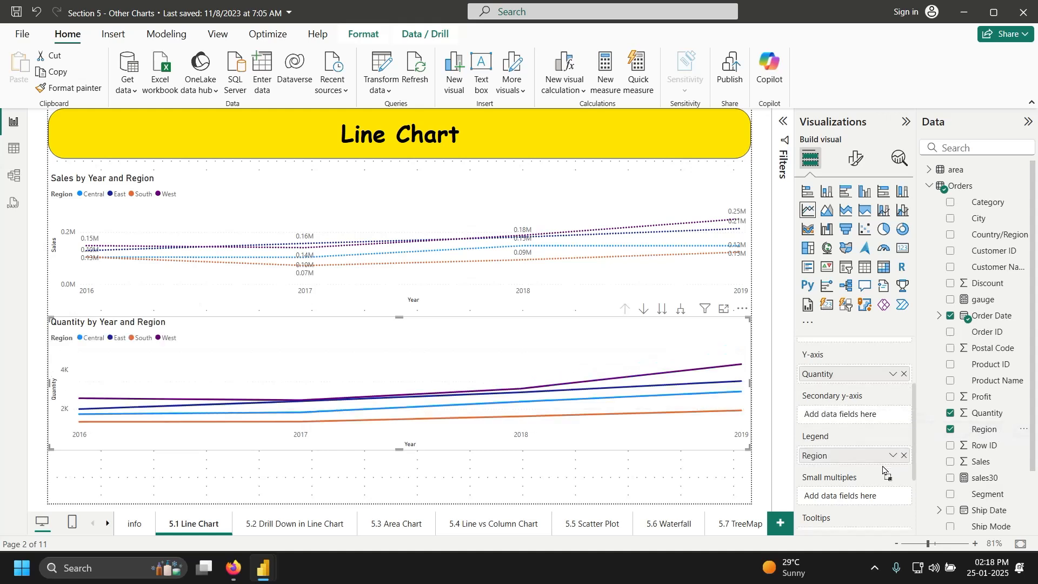
click(643, 315)
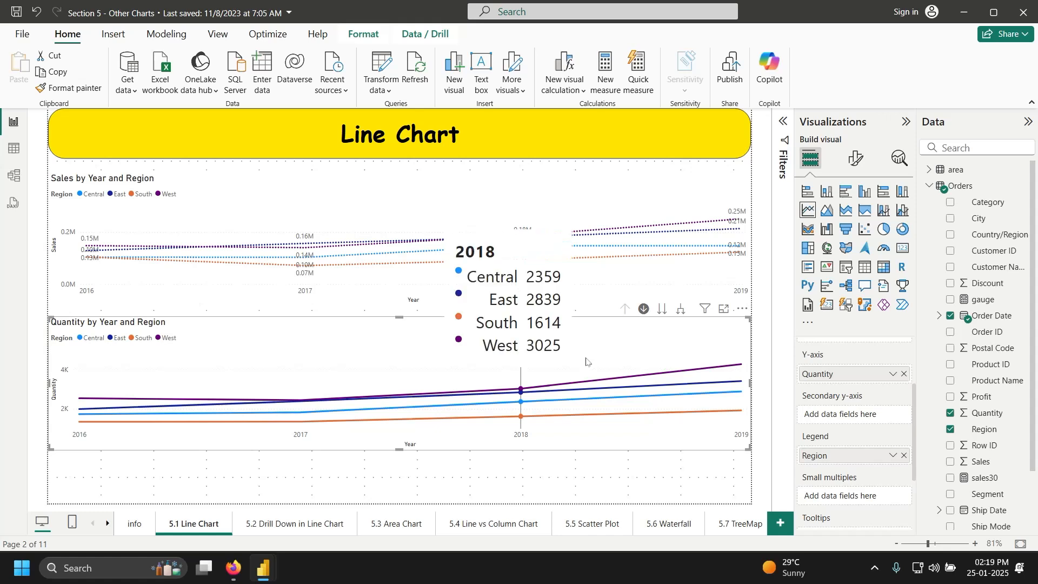
click(521, 390)
click(858, 159)
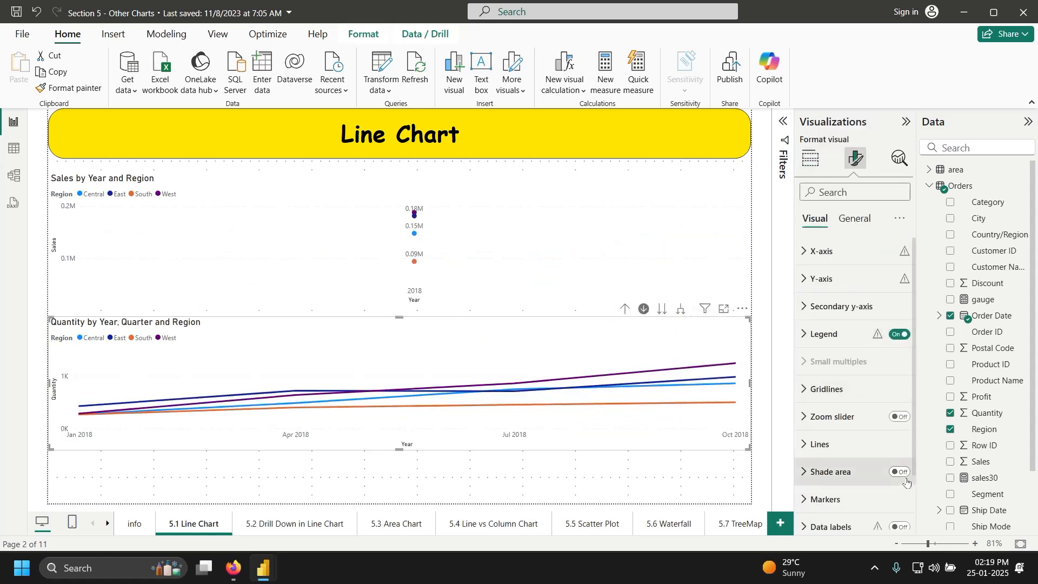
click(901, 526)
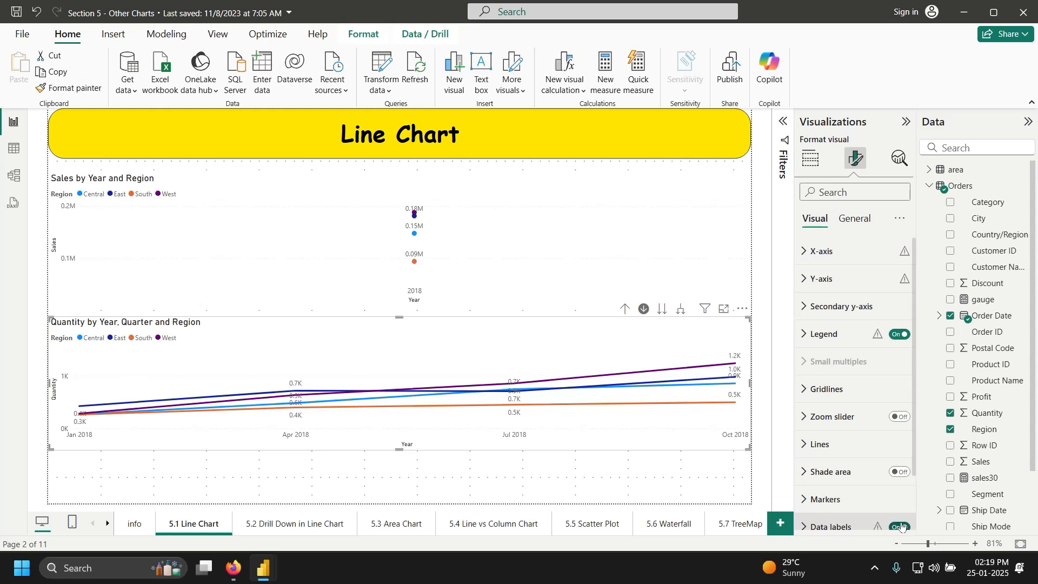
click(811, 158)
click(614, 222)
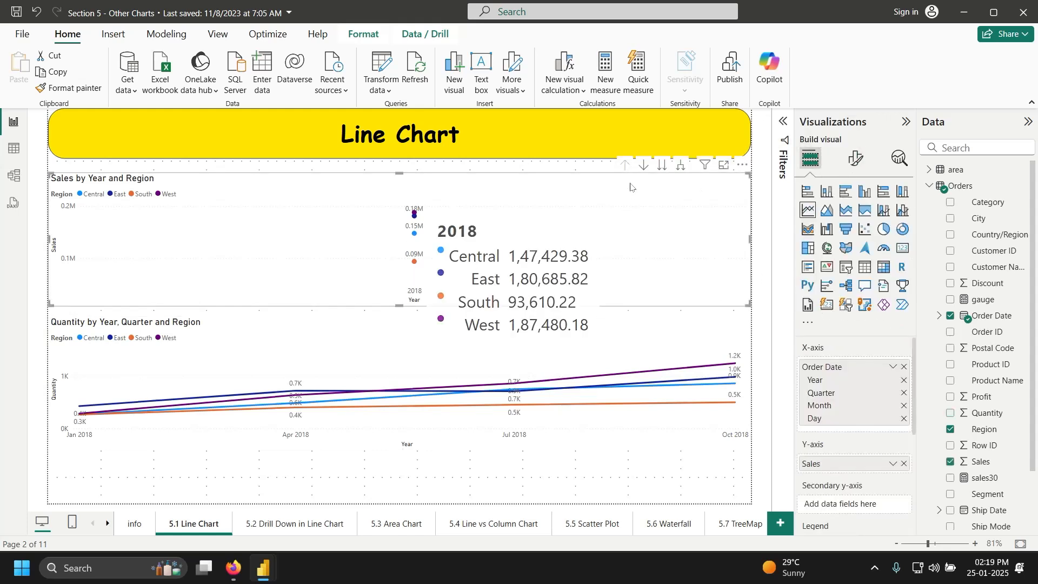
click(644, 165)
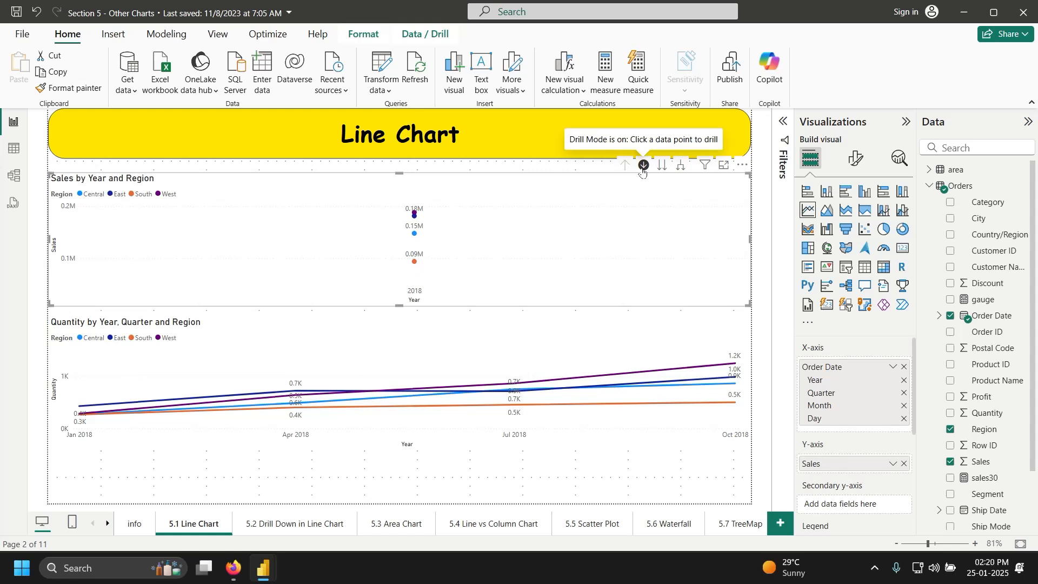
click(642, 168)
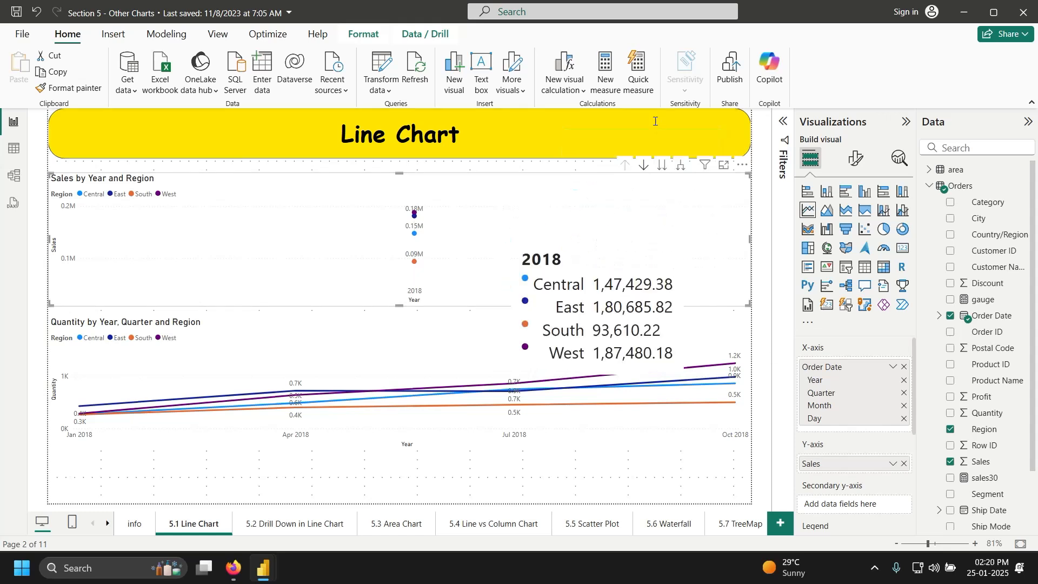
key(ctrl+z)
key(ctrl+z)
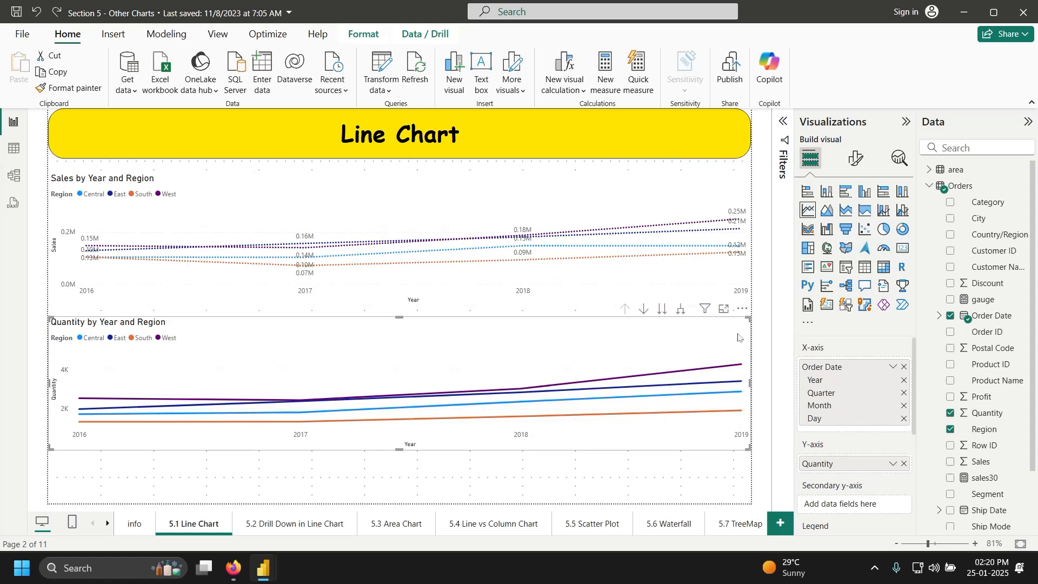
Step: Turn on value labels for the Quantity chart's lines
click(857, 157)
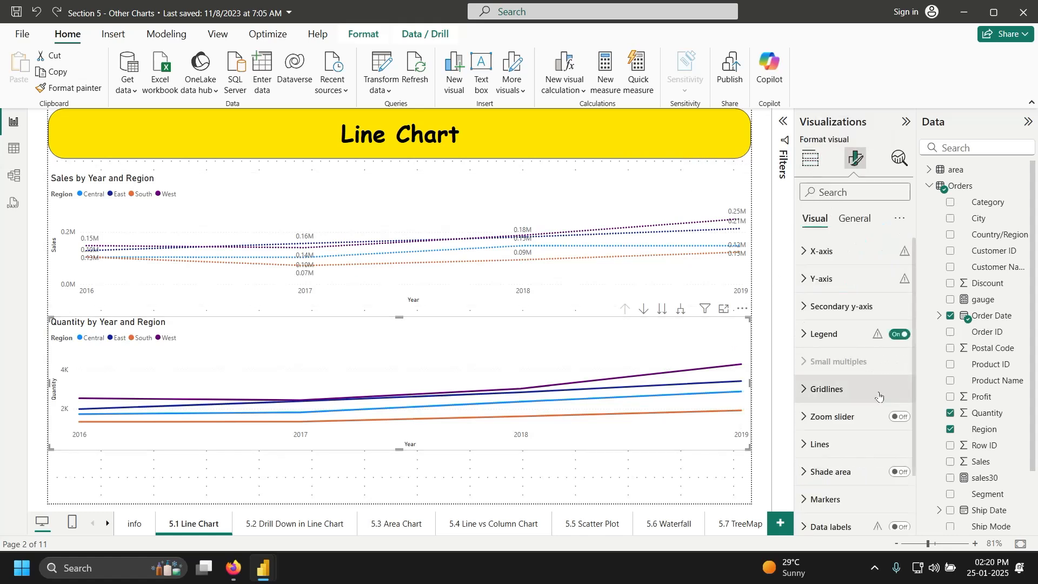
click(898, 527)
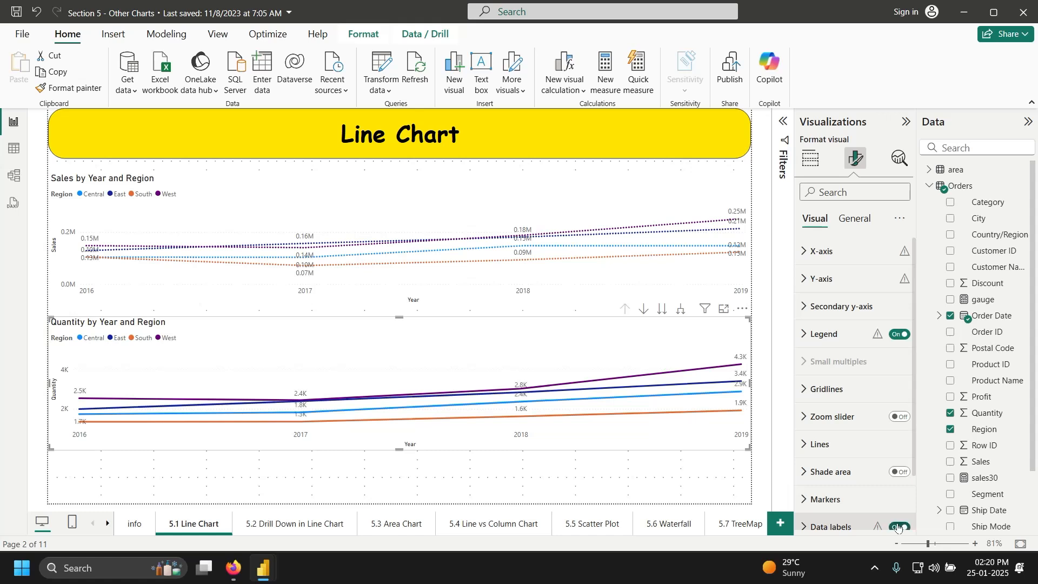
click(819, 169)
Step: Step the Sales chart through its date levels and leave it at Quarter
mouse_move(645, 173)
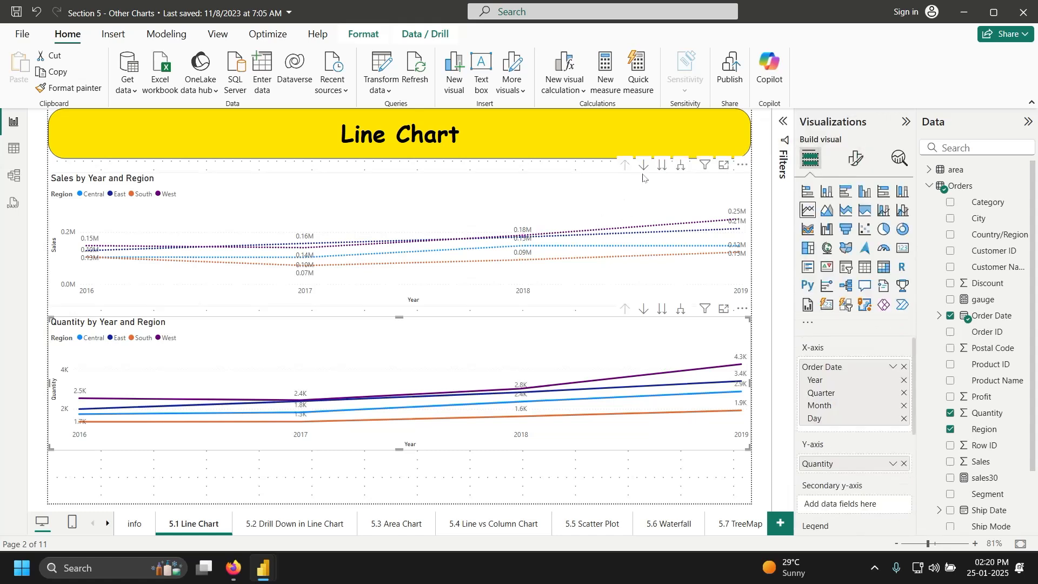
click(644, 168)
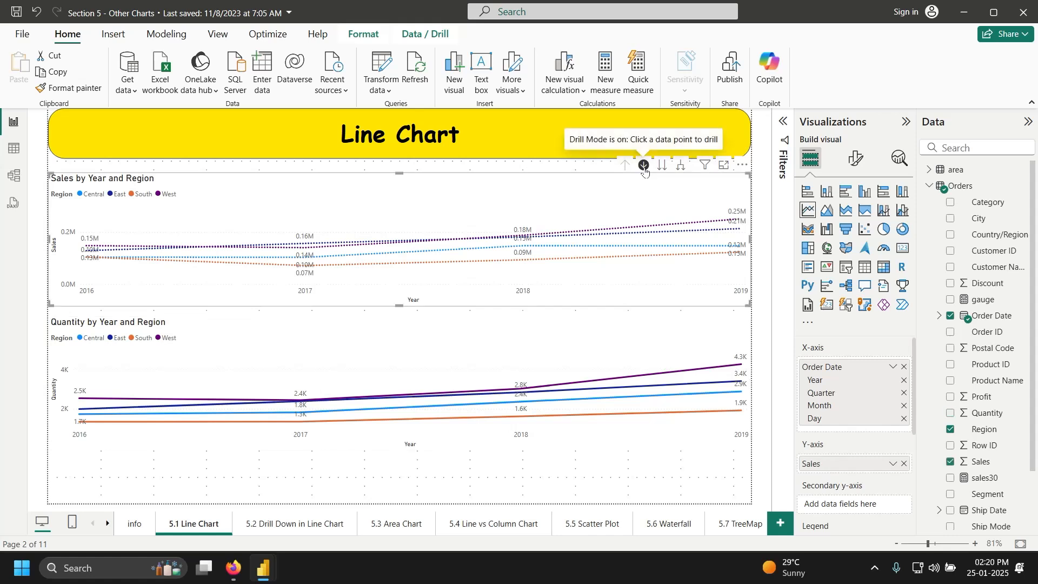
click(644, 167)
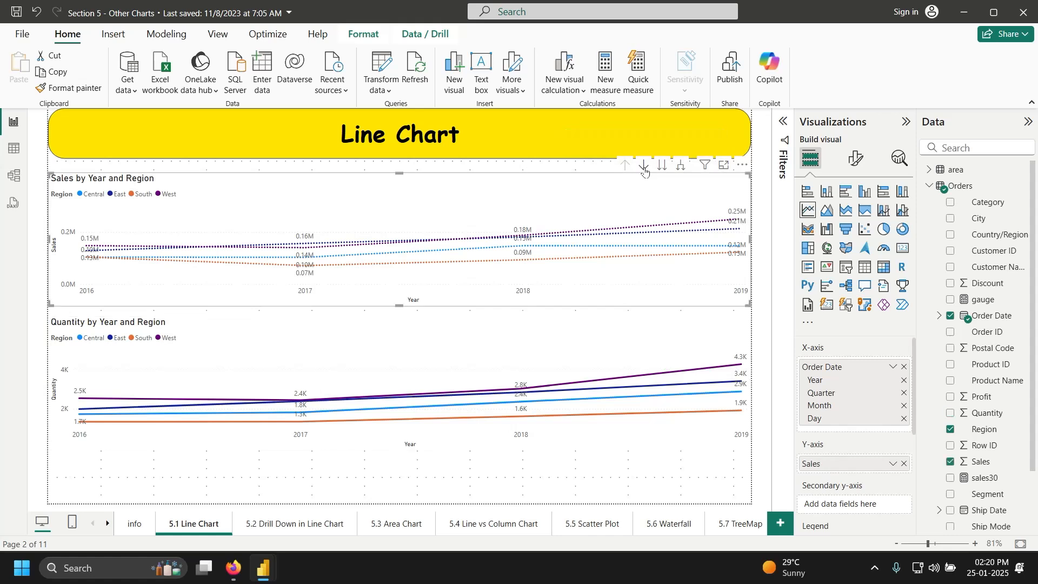
click(664, 166)
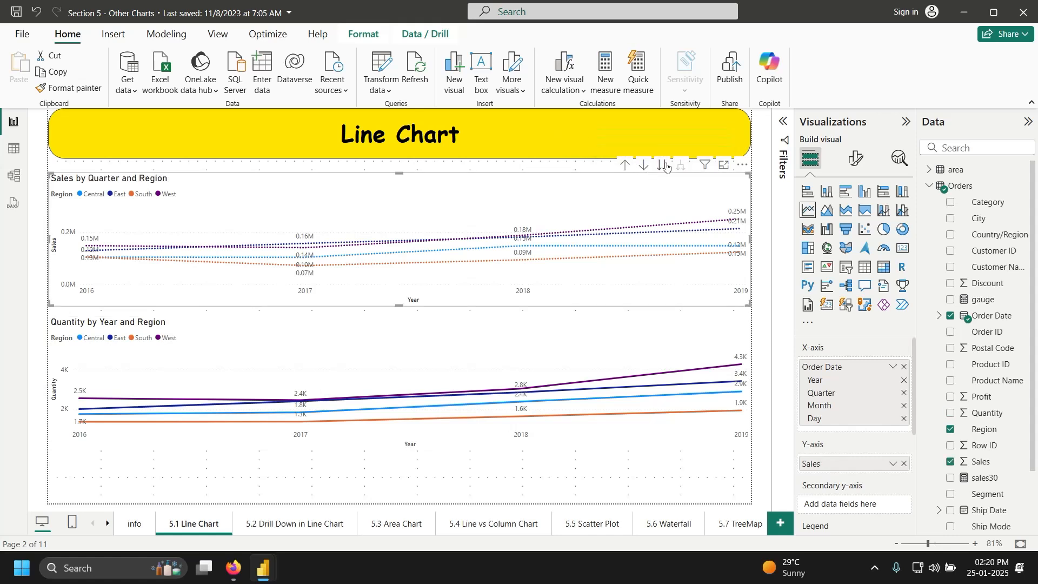
click(666, 166)
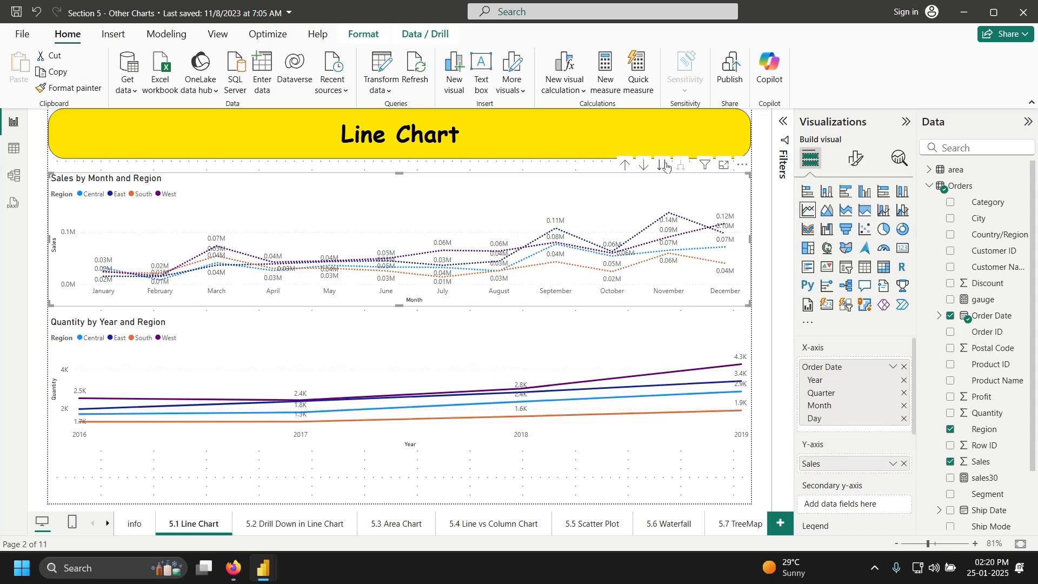
click(666, 166)
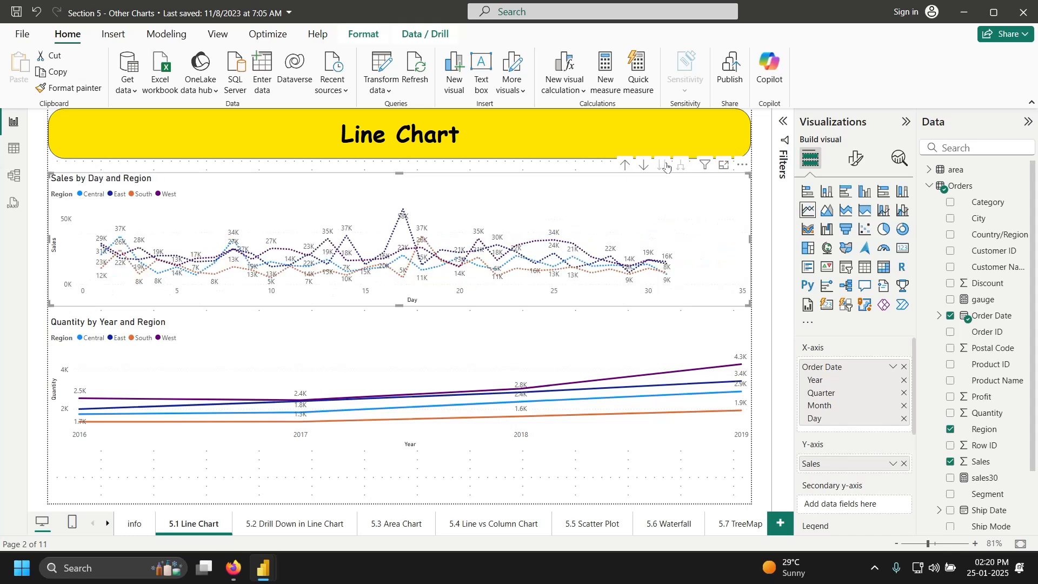
click(625, 166)
click(625, 166)
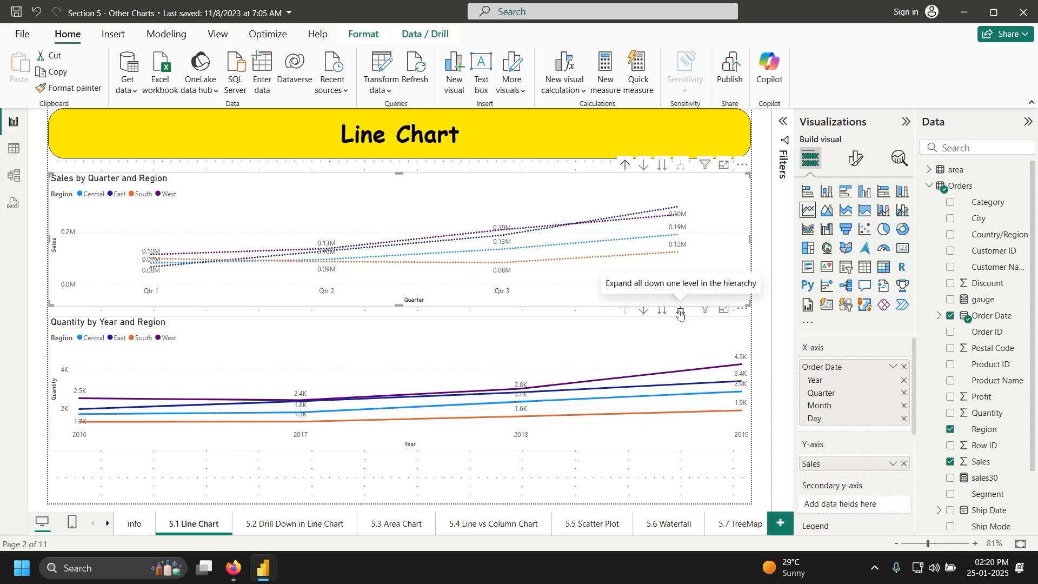
Step: Return the Quantity chart to Year, then drill it down to Quarter with drill mode on
click(681, 312)
click(680, 312)
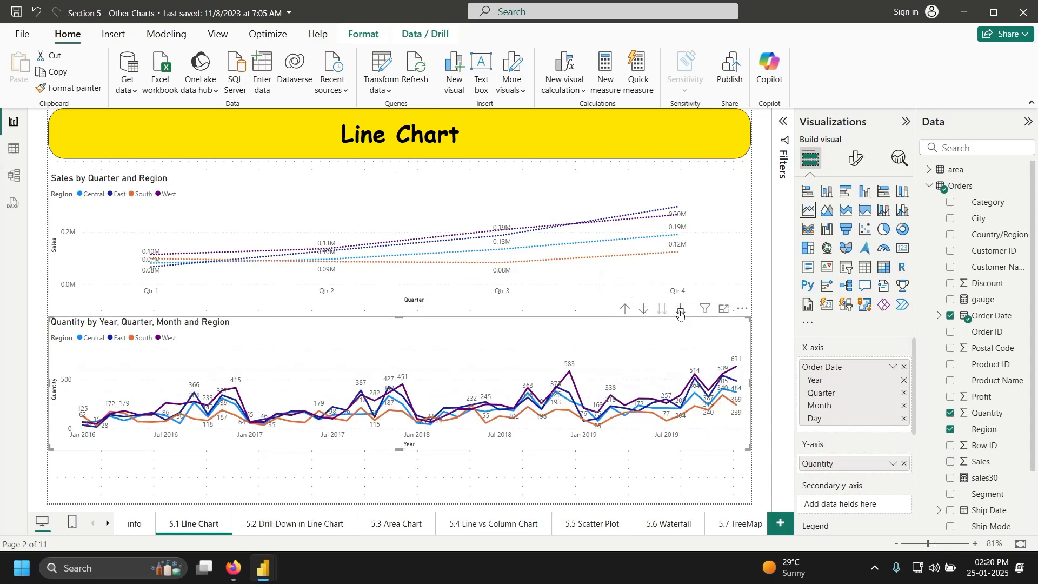
click(680, 312)
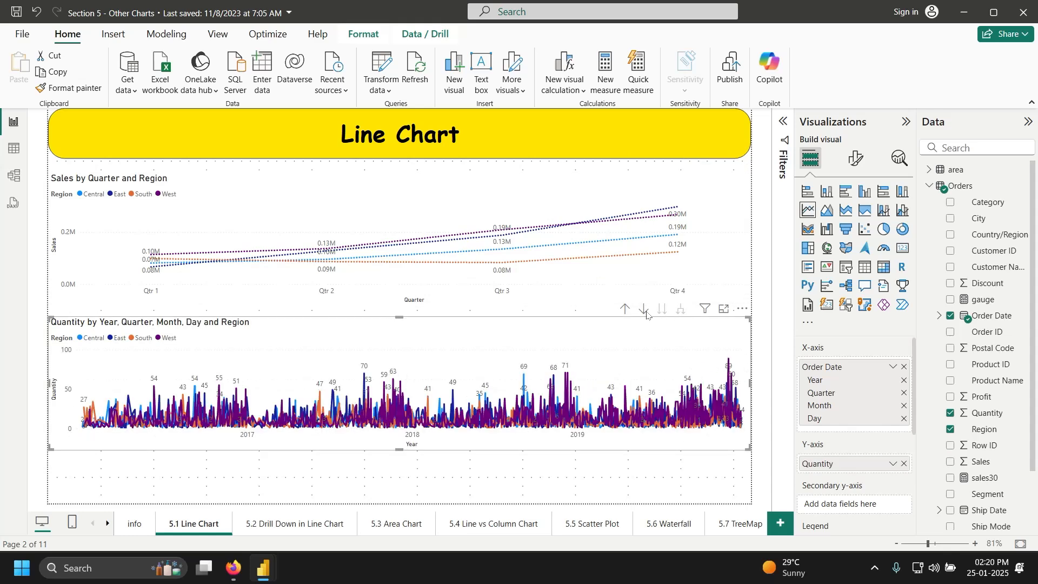
click(626, 311)
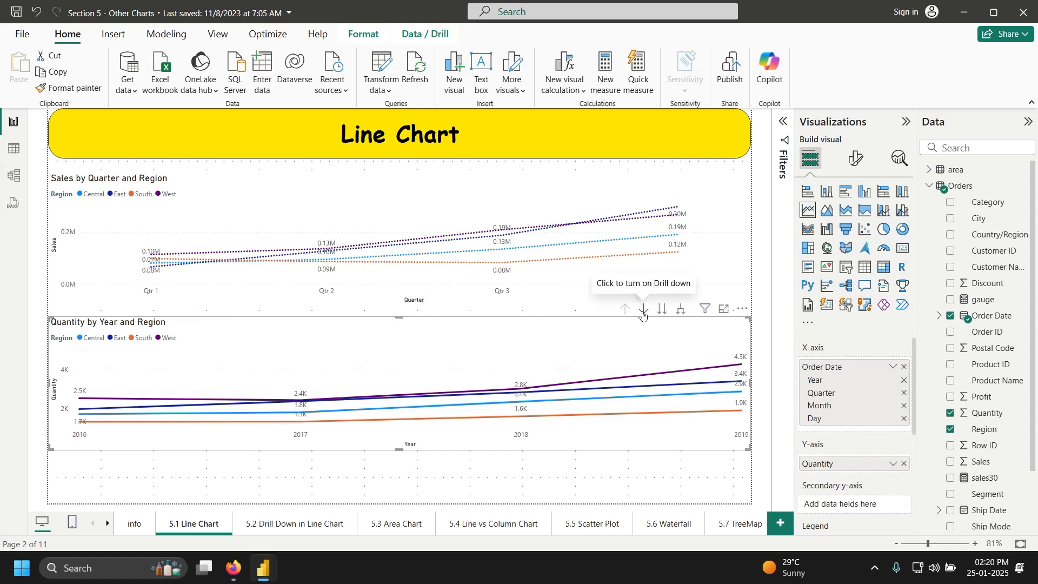
click(643, 311)
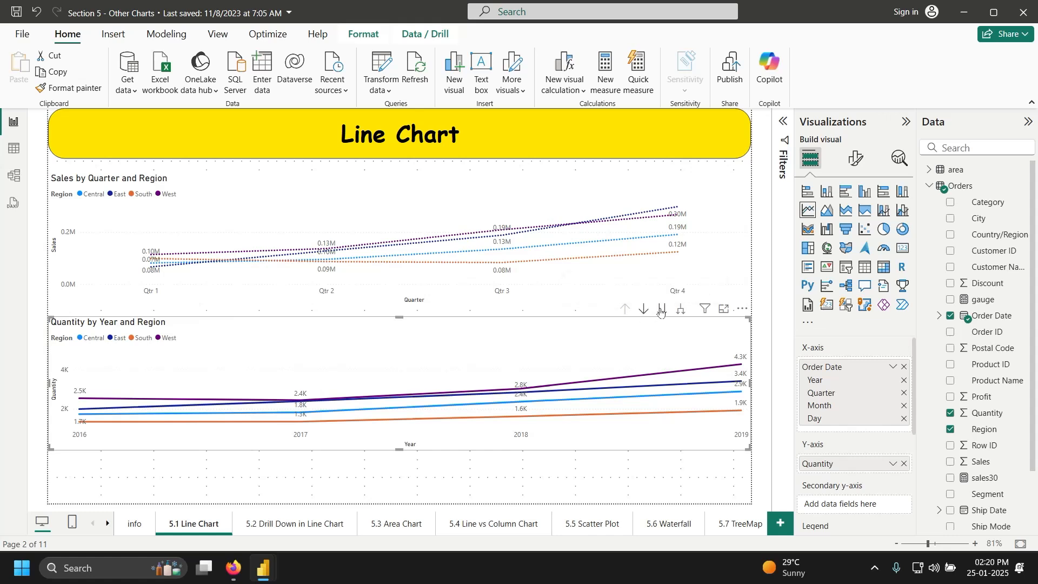
click(663, 310)
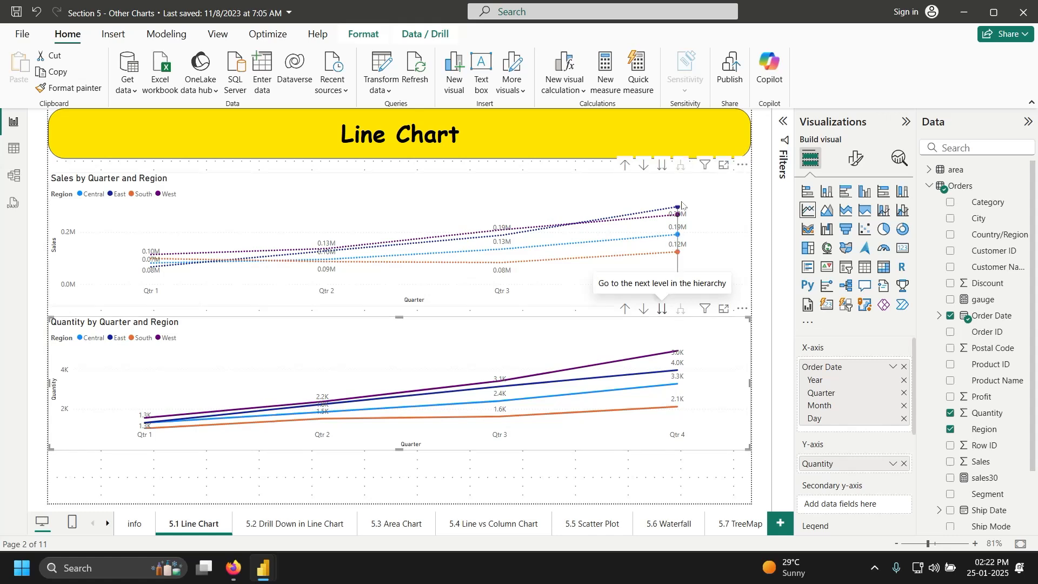
Step: Expand the collapsed Filters pane beside the Quantity by Quarter and Region chart
click(783, 128)
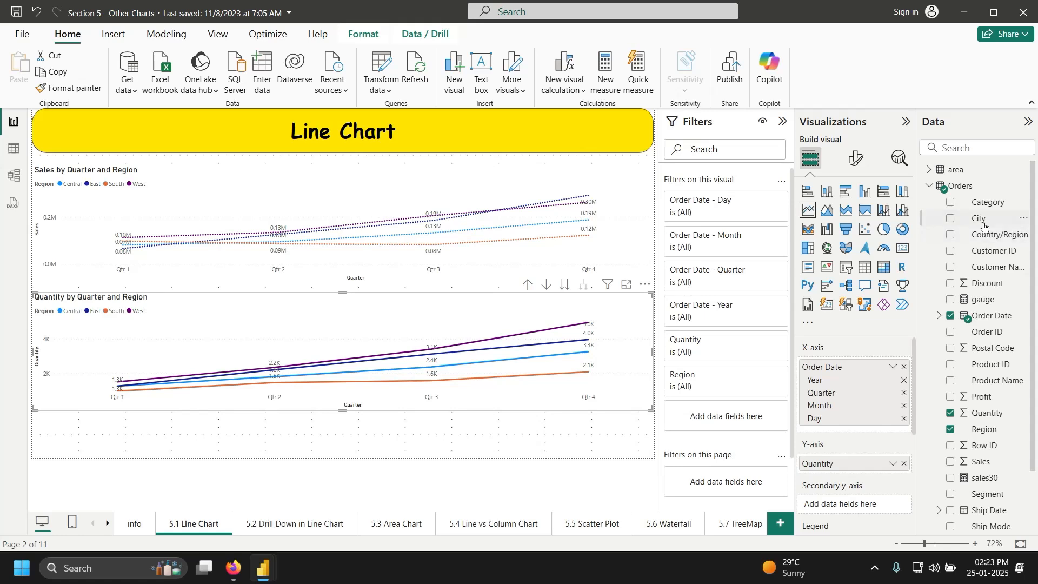
Step: Drop the City field into 'Filters on all pages' in the Filters pane
drag(984, 226, 745, 499)
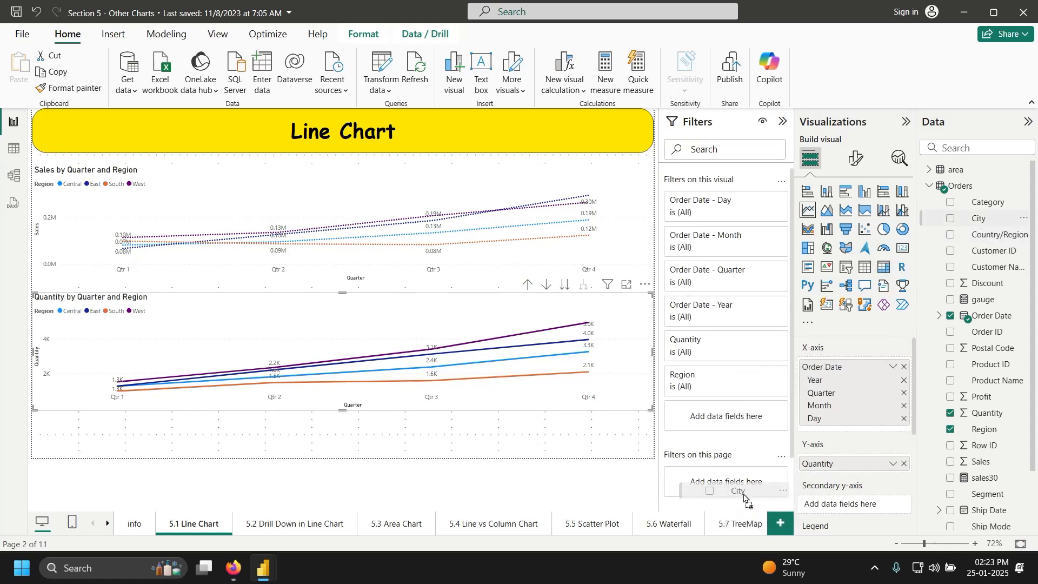
drag(744, 498, 994, 230)
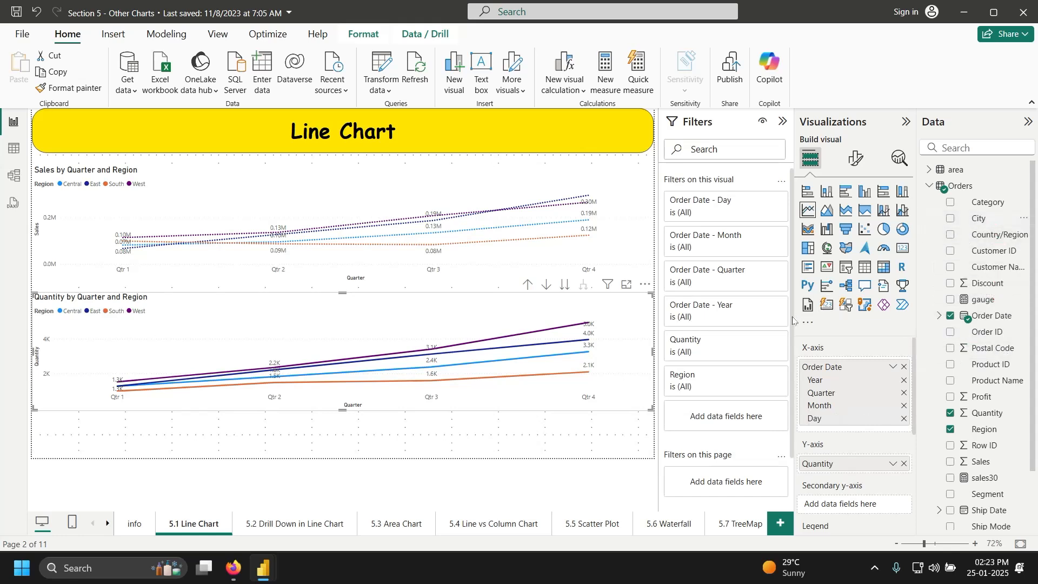
scroll(730, 379, down, 2)
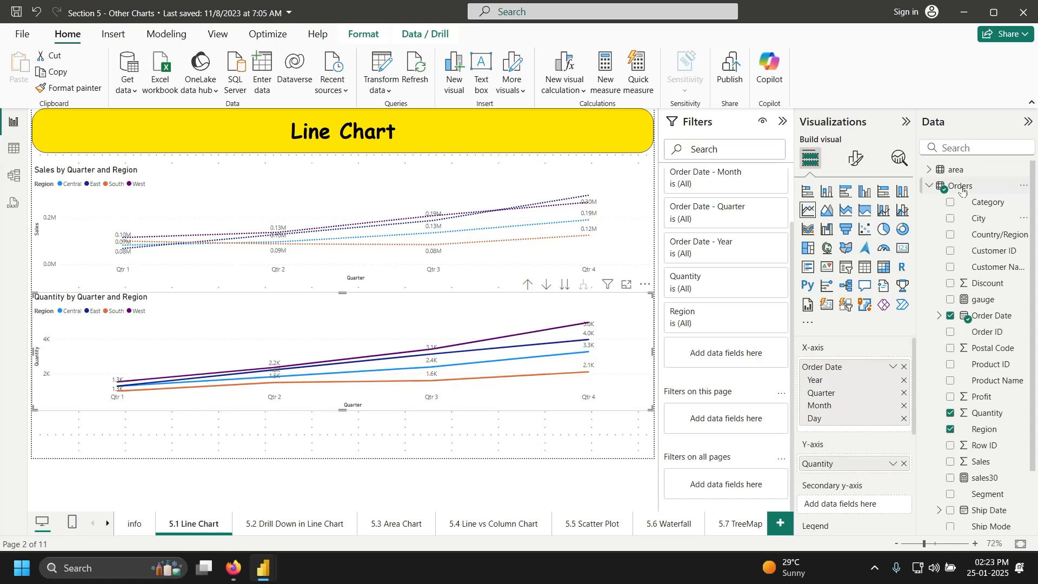
drag(980, 216, 756, 493)
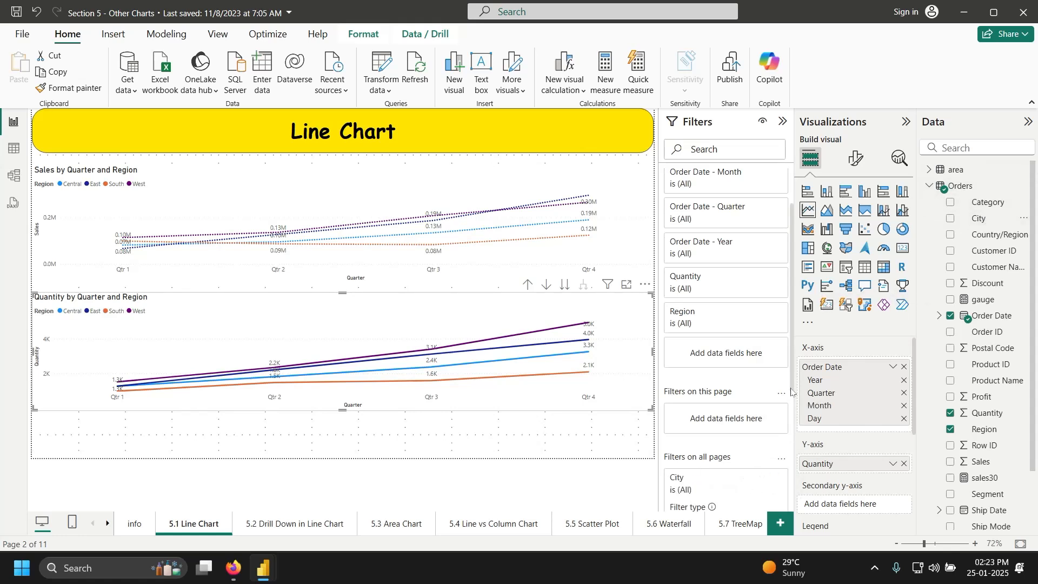
drag(794, 392, 809, 514)
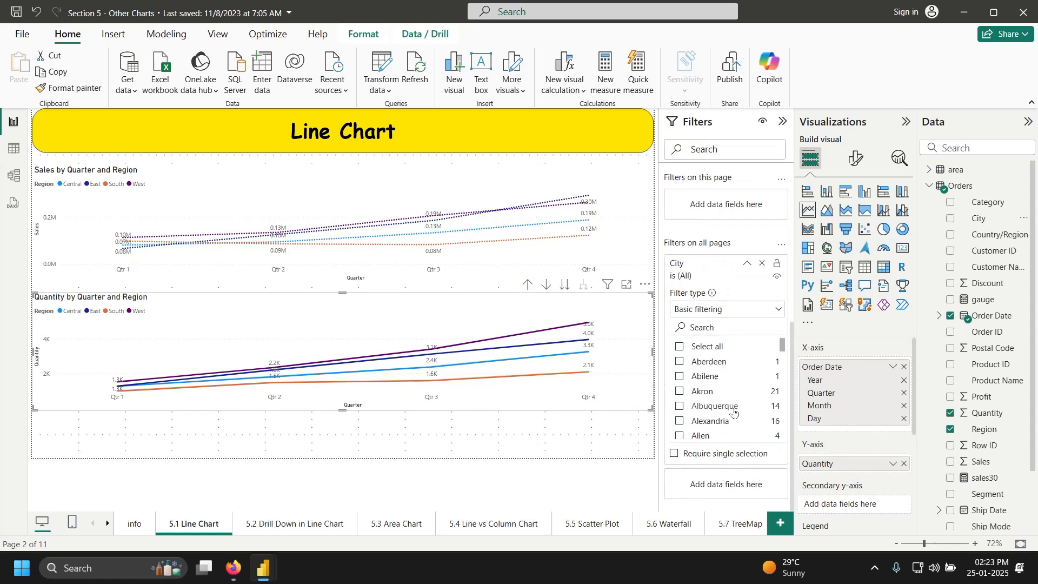
Step: Tick Akron in the City filter's basic filtering list
click(680, 392)
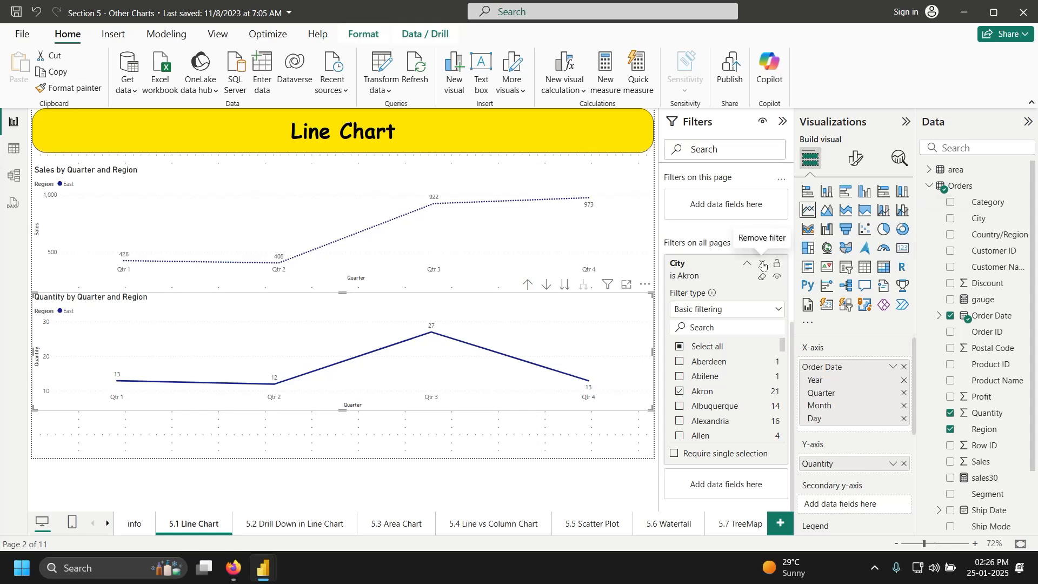
Step: Replace the all-pages City filter with a City filter on this page only
click(762, 265)
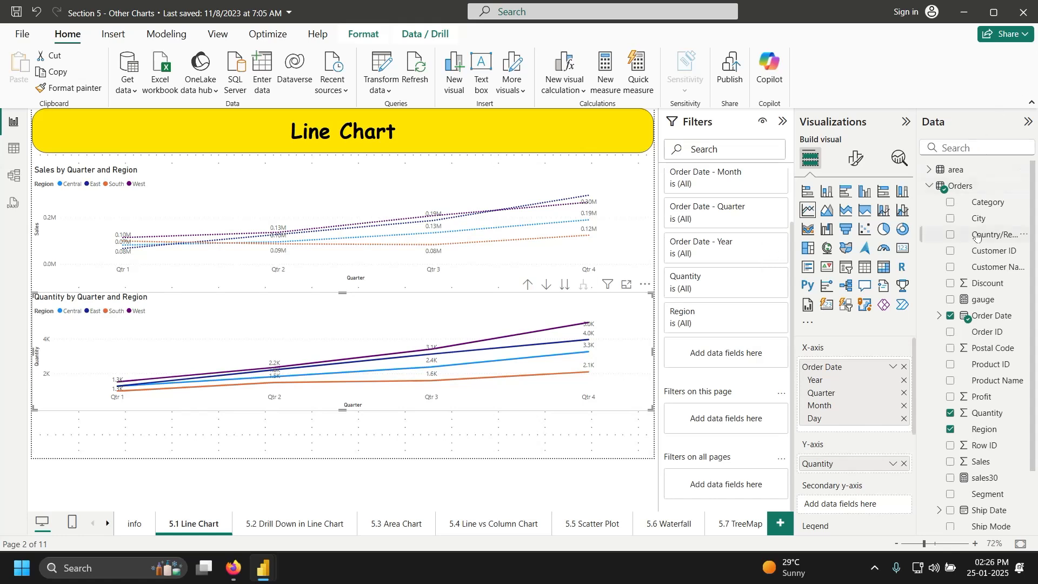
drag(979, 226, 735, 425)
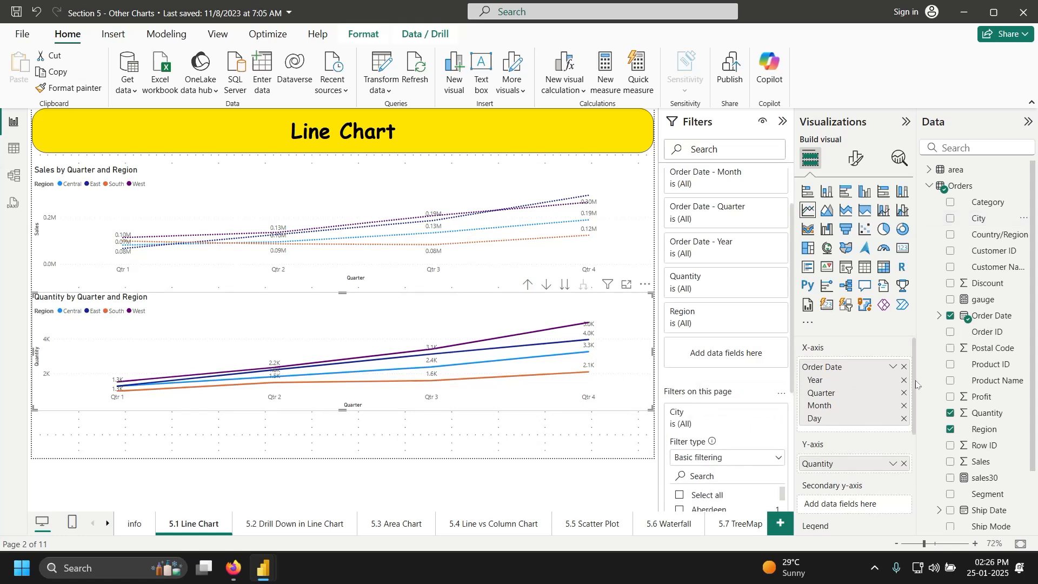
scroll(915, 393, down, 5)
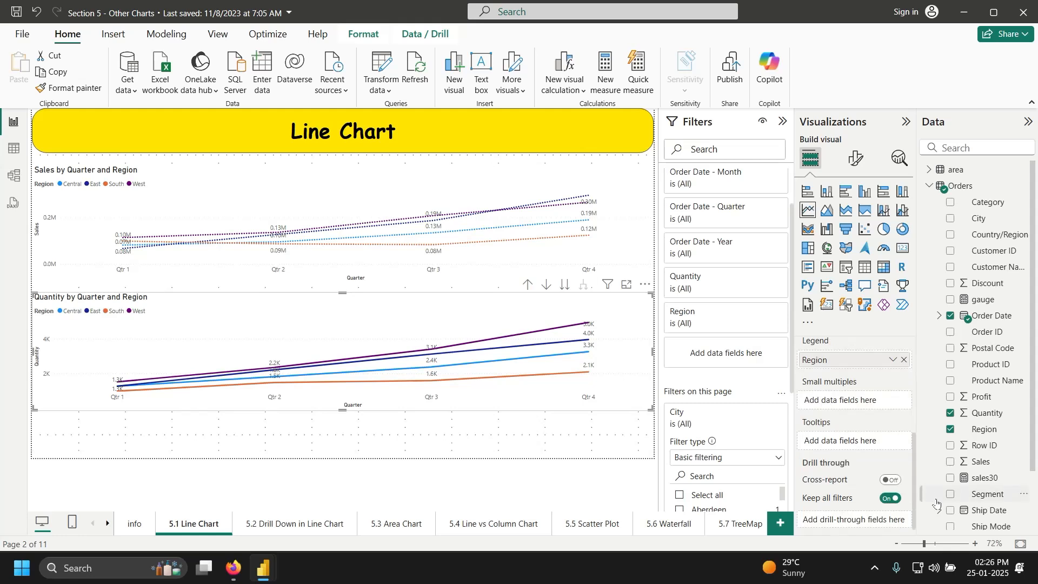
scroll(892, 411, up, 3)
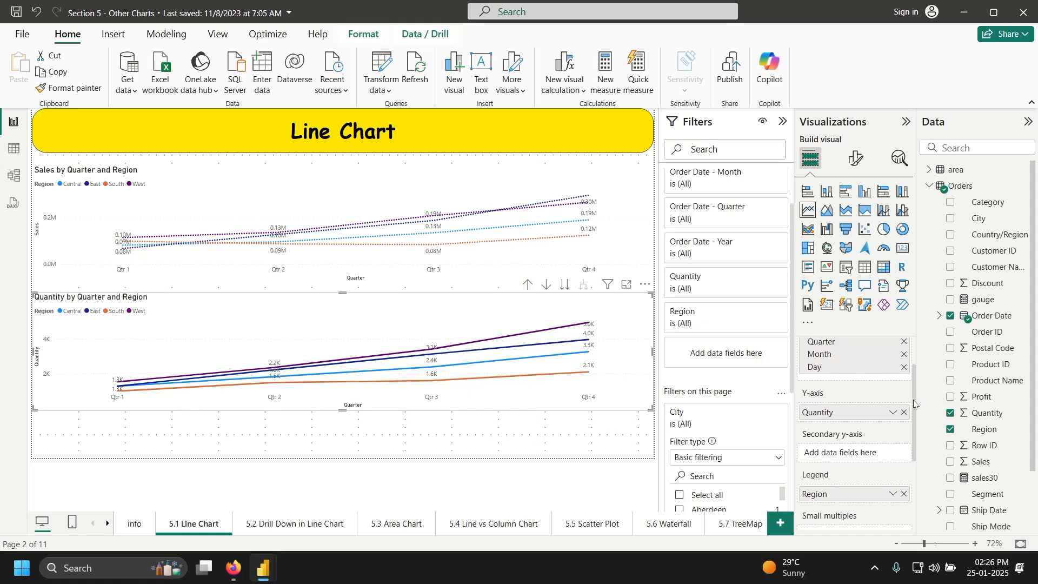
scroll(914, 403, down, 2)
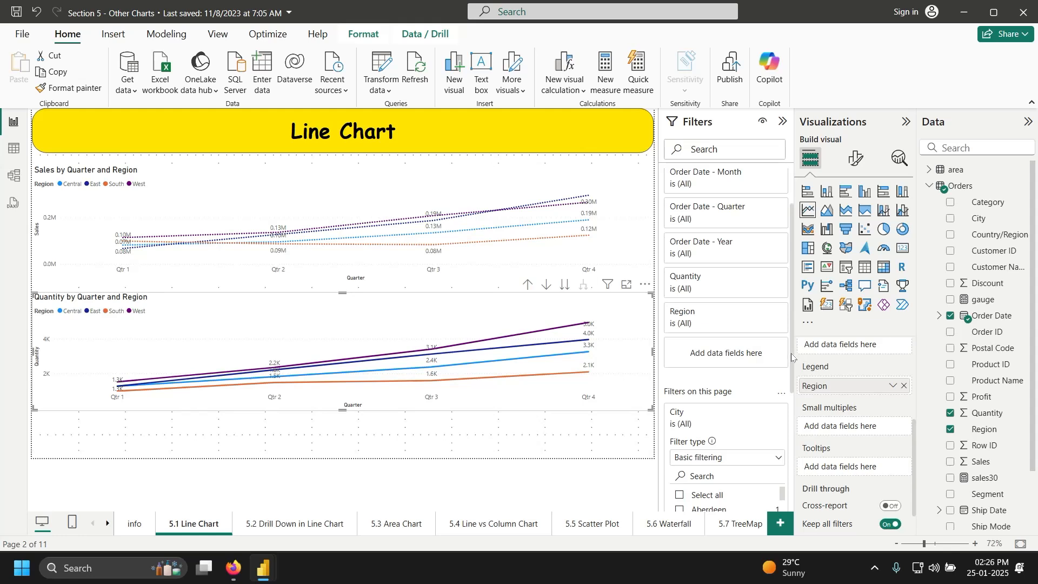
scroll(792, 357, down, 5)
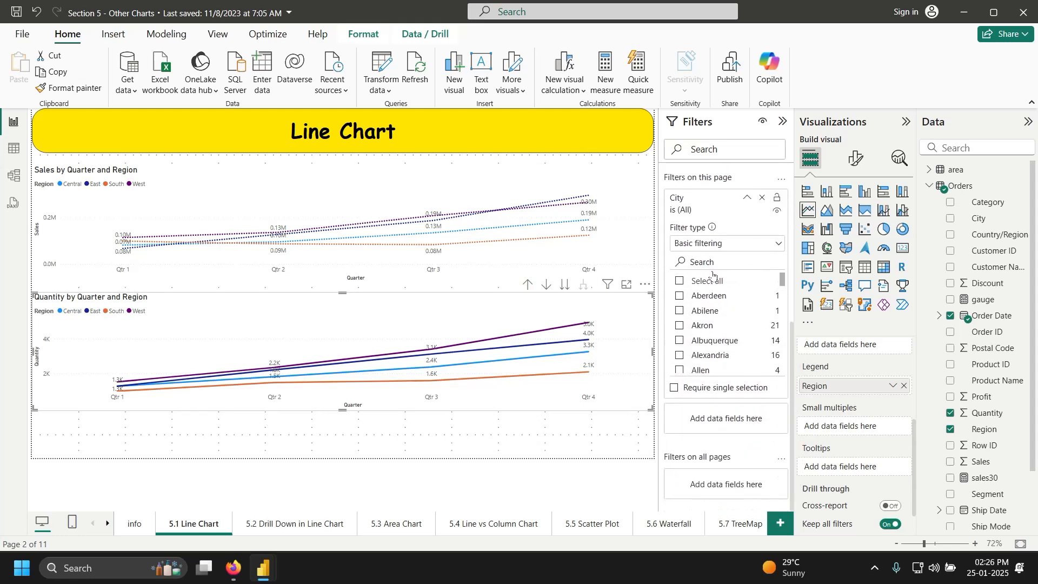
Step: Search the page City filter for 'tex' and select Texas City
click(708, 259)
text(tex)
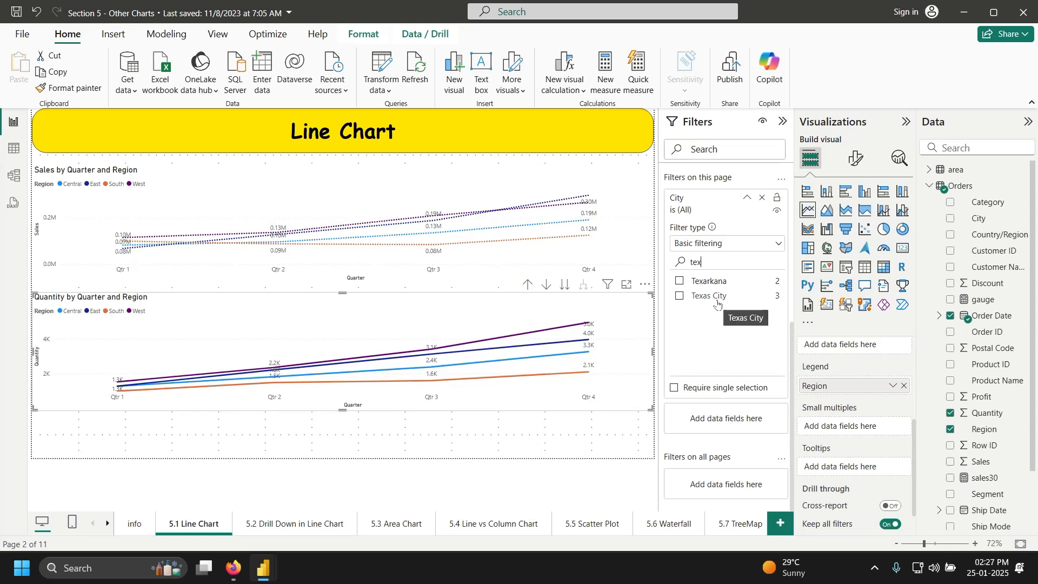
click(681, 298)
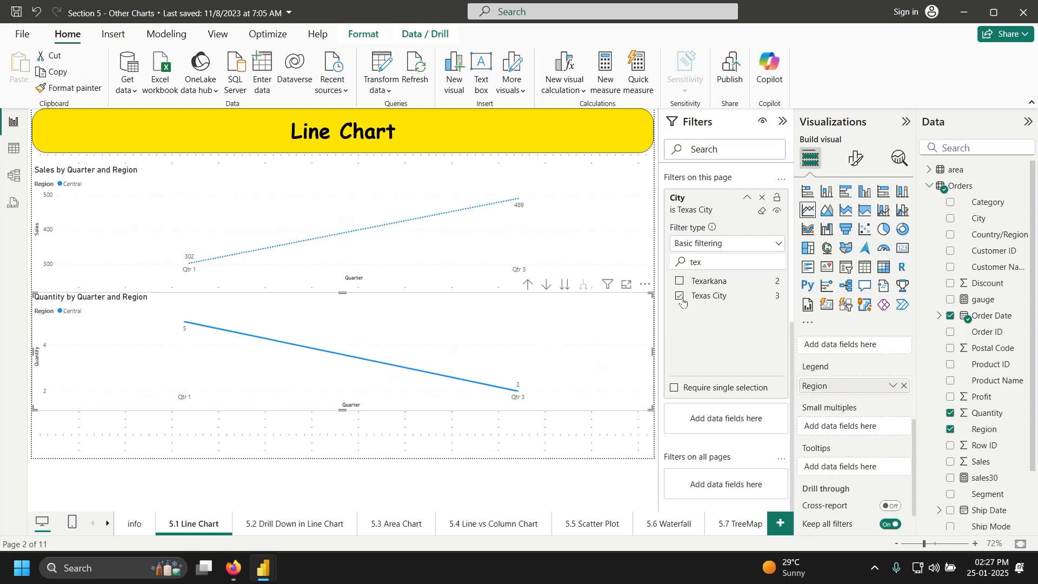
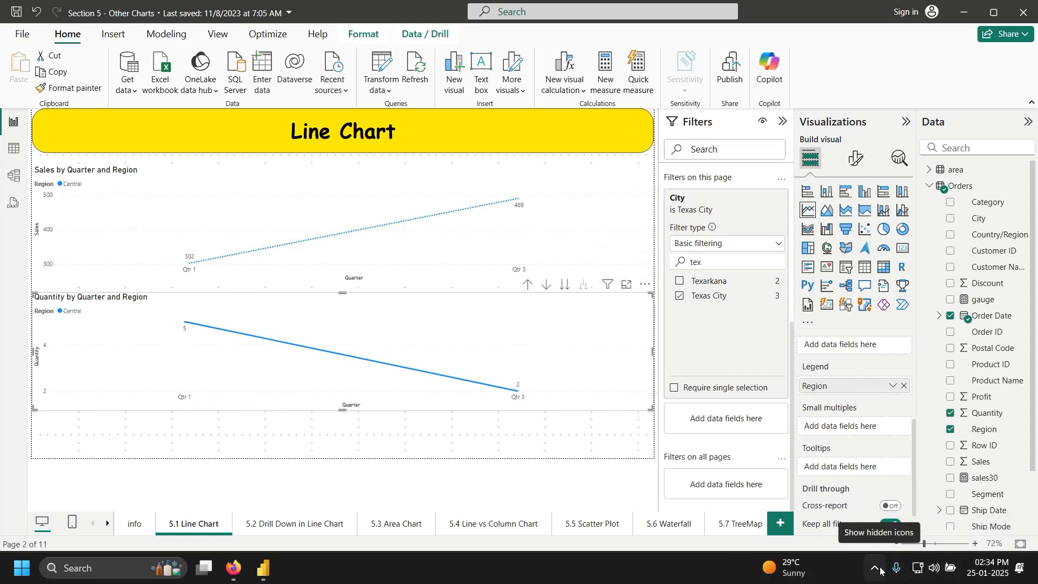
Step: Search Start for 'acti', then cancel without launching ActivePresenter
key(super)
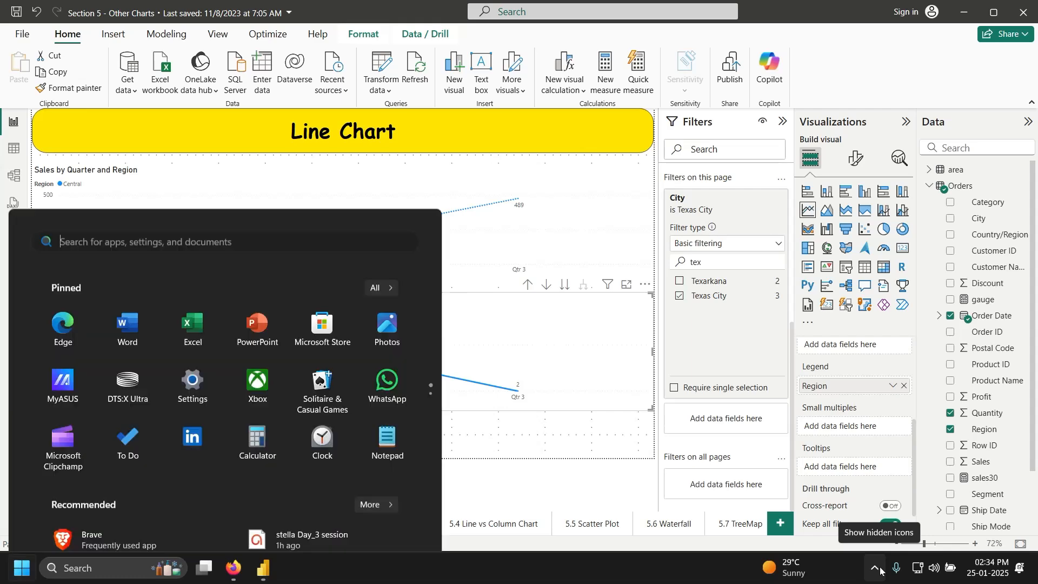
text(active)
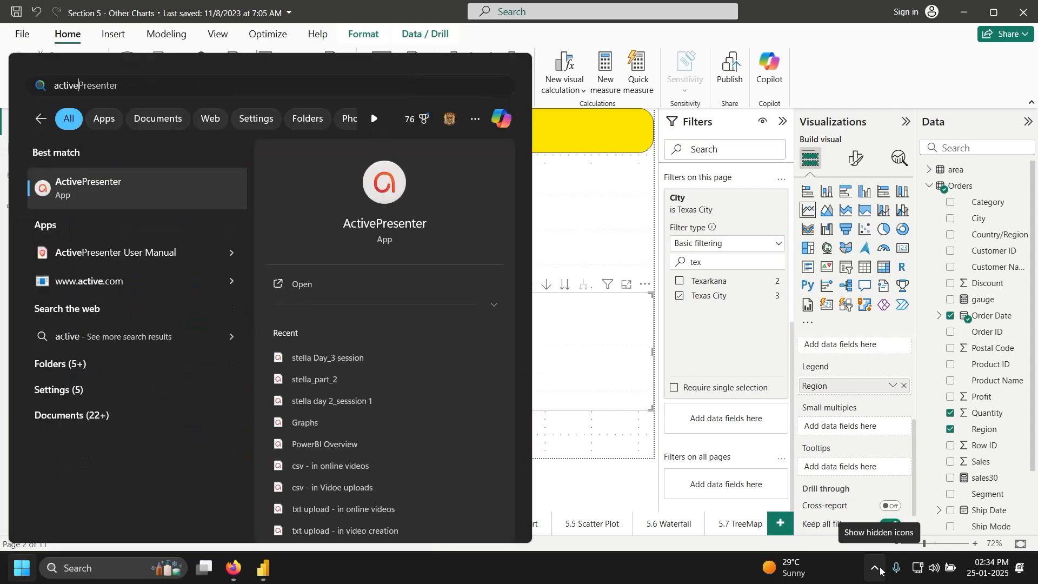
key(Escape)
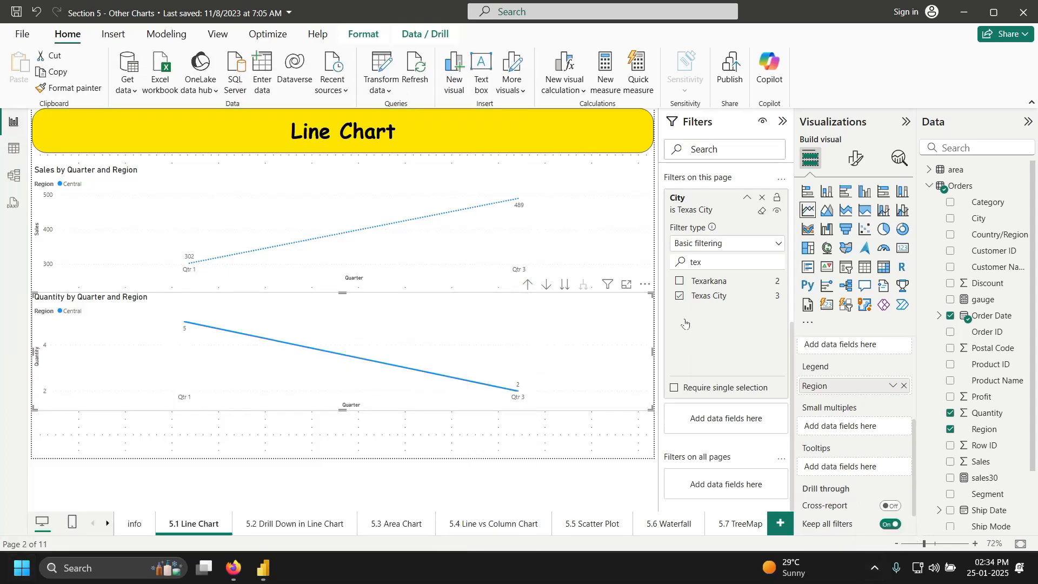
Step: Minimize the Section 5, Section 8, Section 6 and Section 4 report windows
click(974, 15)
click(973, 15)
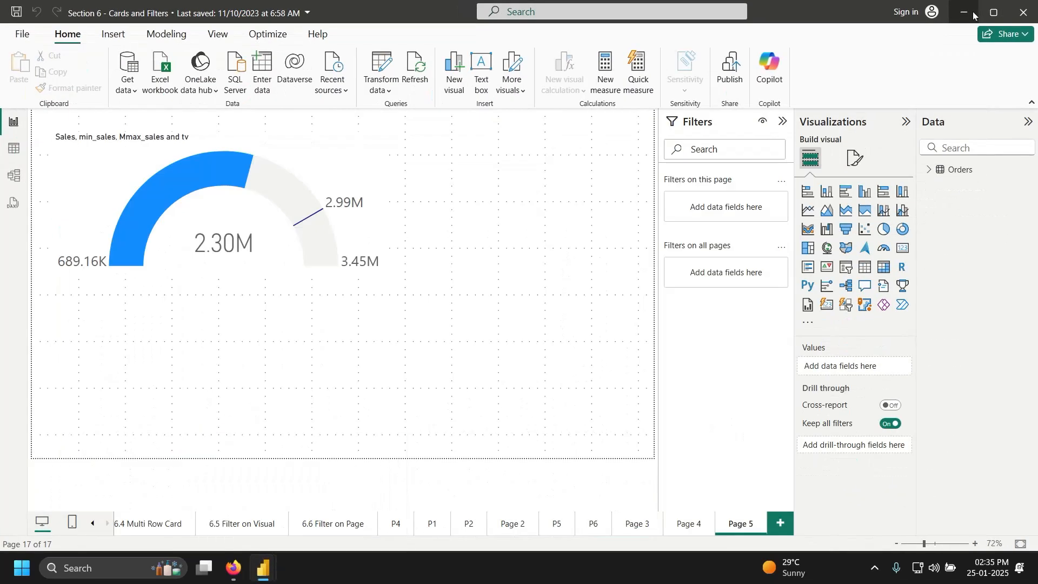
click(973, 16)
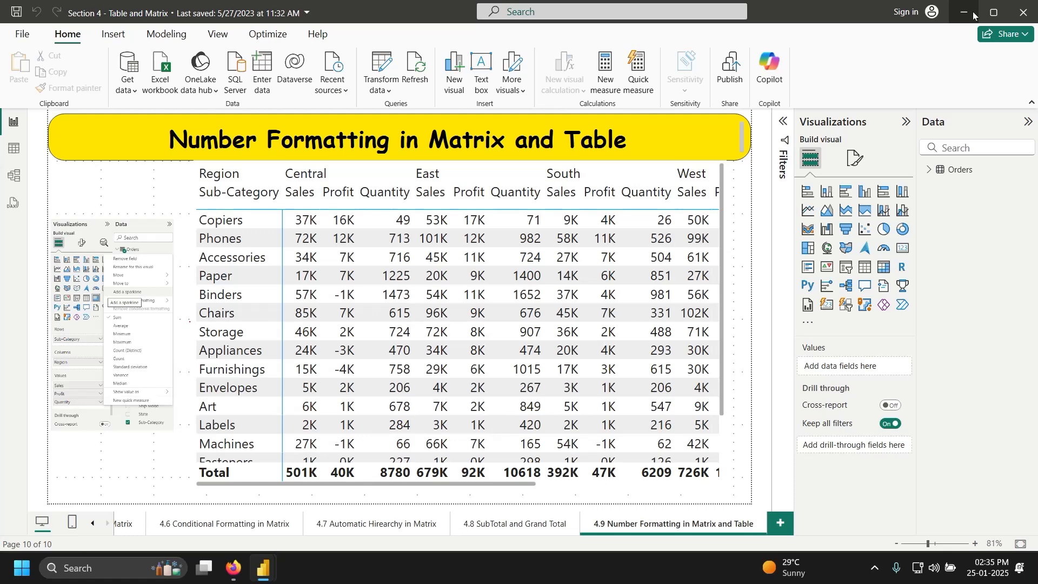
click(973, 15)
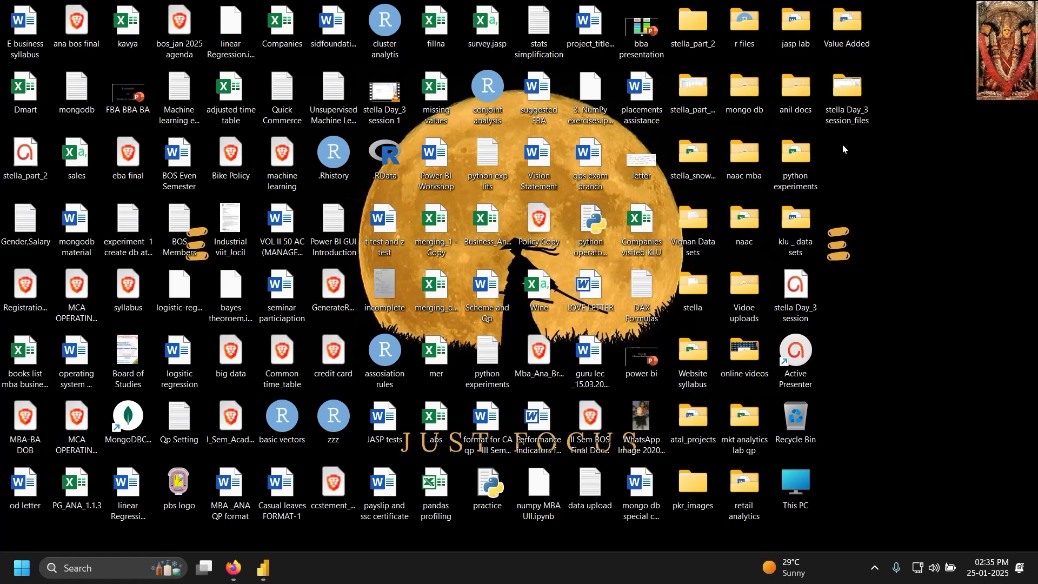
Step: Open a file browser, then bring the Section 5 - Other Charts window to the front
key(super+e)
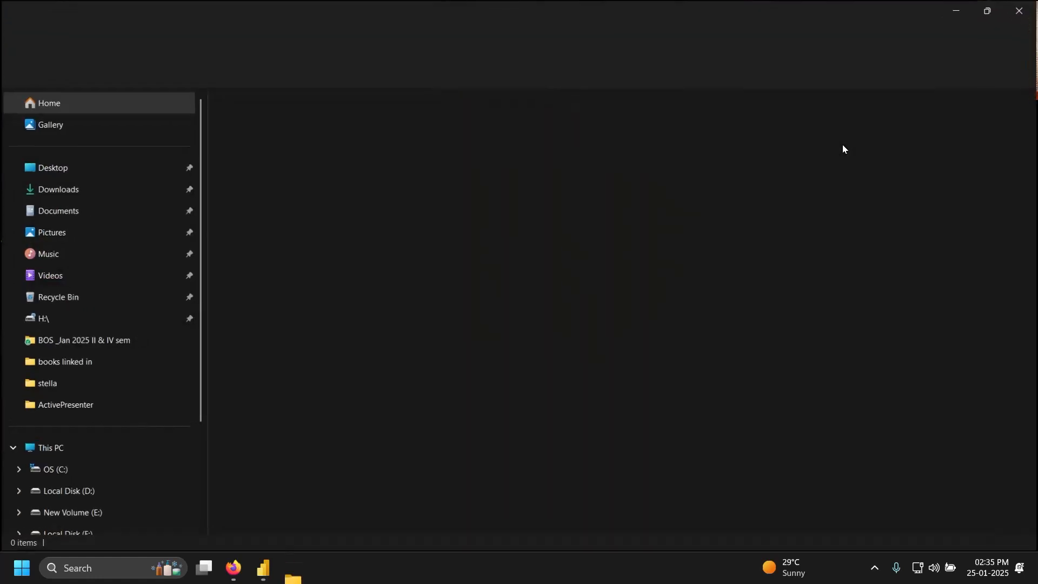
key(alt+Tab)
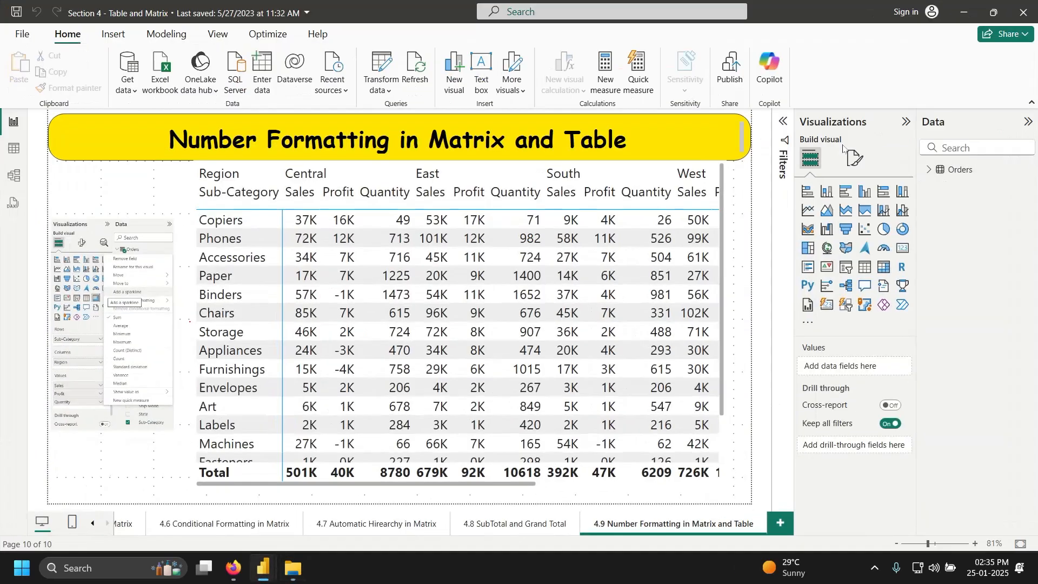
key(alt+Tab)
key(alt+Tab)
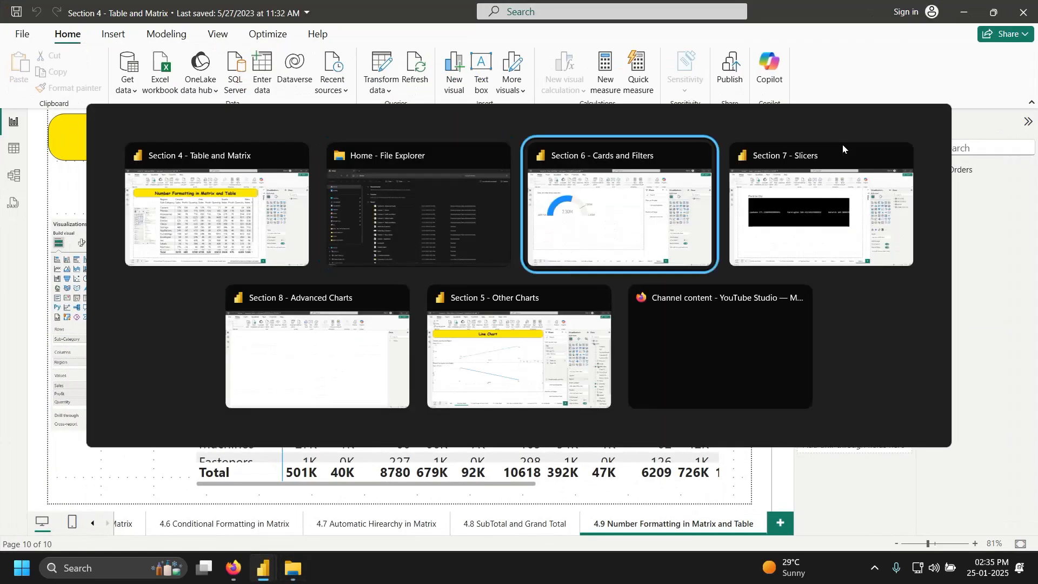
key(alt+Tab)
key(alt+Tab)
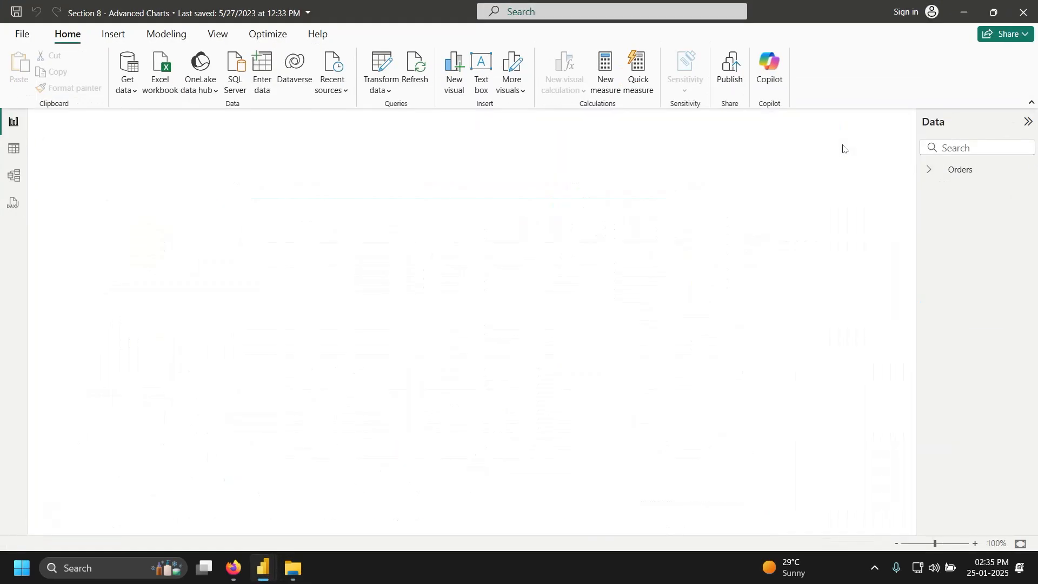
key(alt+Tab)
key(alt+Tab)
key(alt+Tab)
key(alt+Tab)
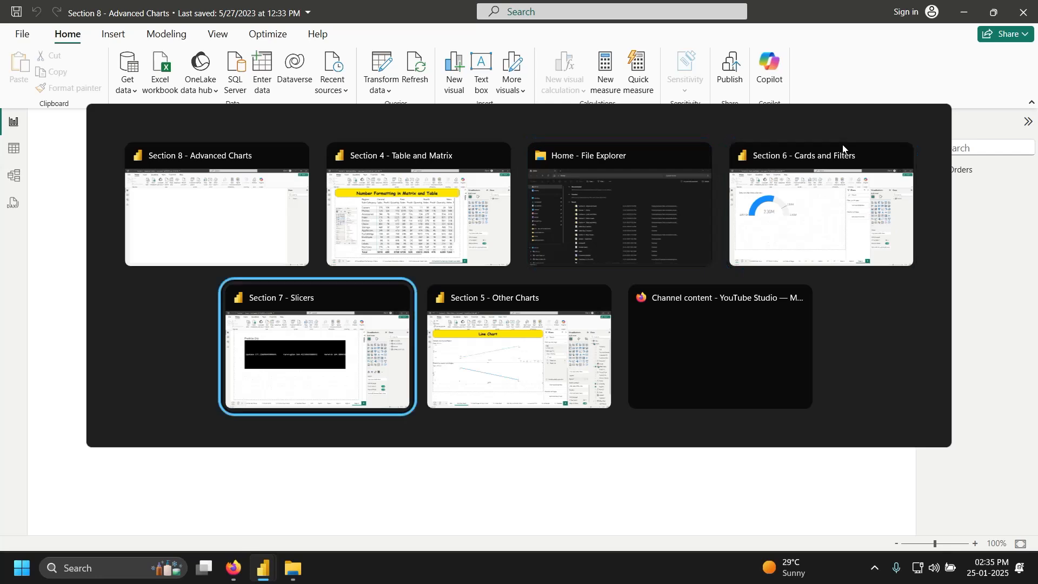
key(alt+Tab)
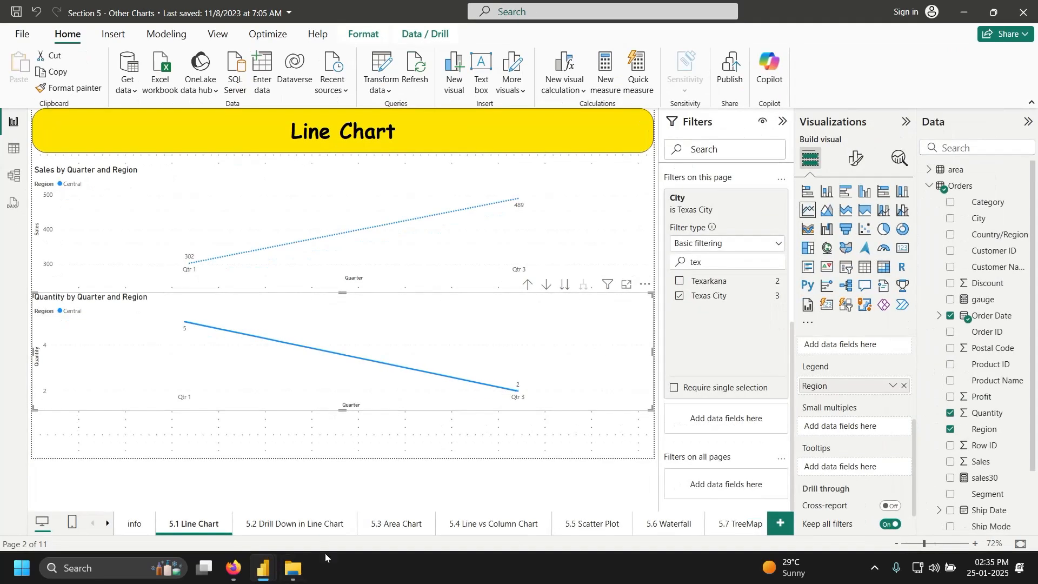
Step: Search 'active' again, then show the ActivePresenter recording toolbar from the hidden tray icons
key(super)
text(ac)
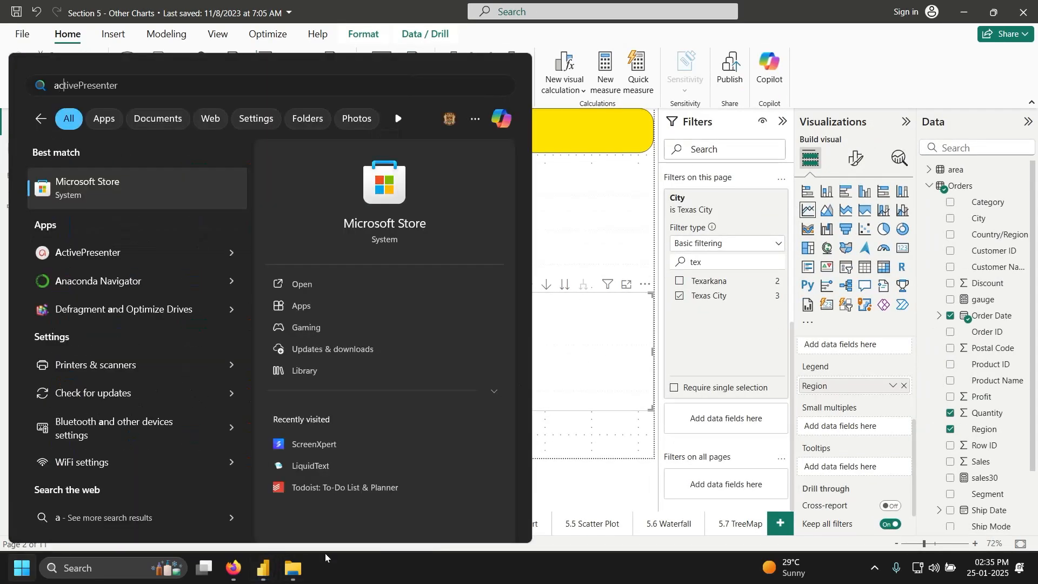
text(tive)
key(Return)
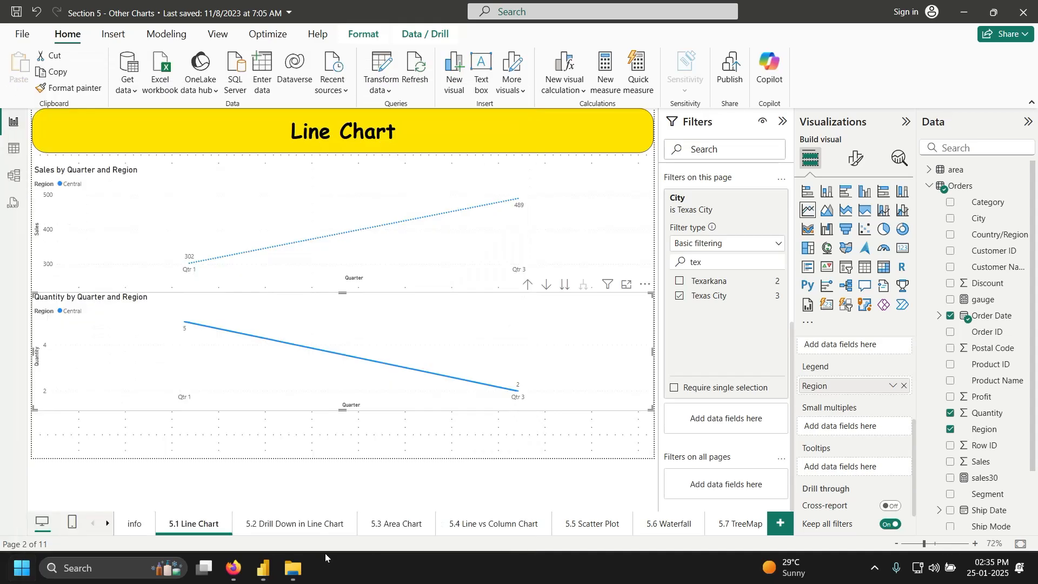
click(873, 571)
click(874, 540)
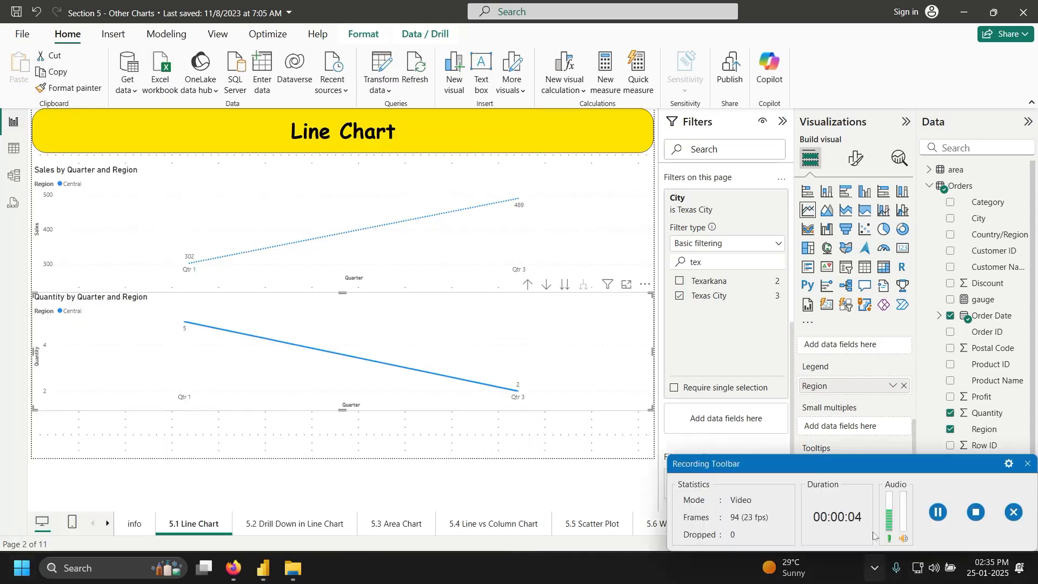